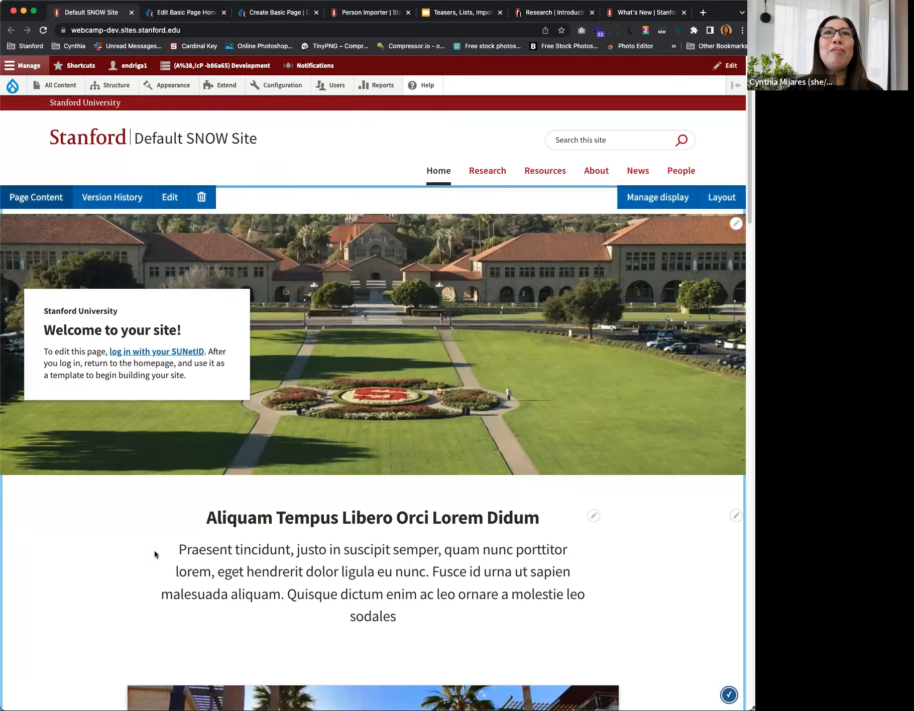
Step: Look through the Default SNOW Site home page and bring up its Edit Basic Page form
scroll(155, 551, down, 5)
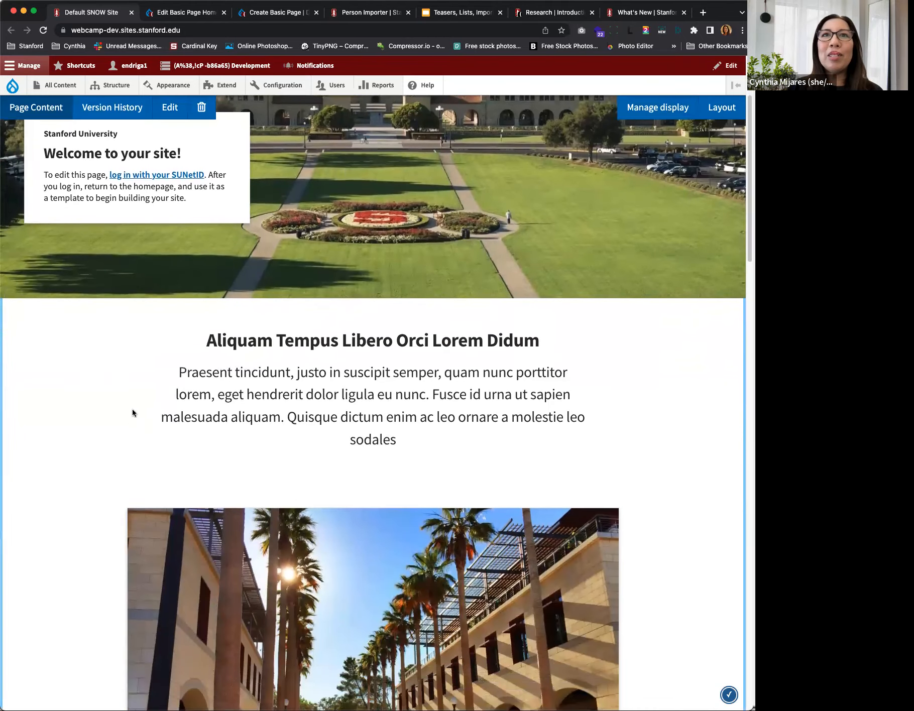
scroll(115, 404, down, 5)
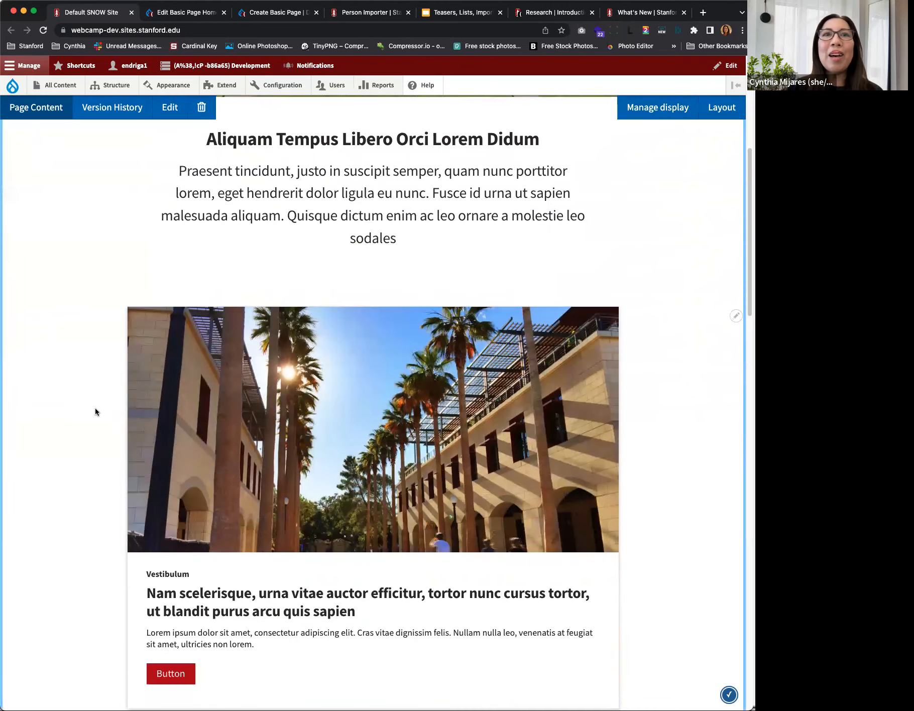
scroll(95, 407, up, 8)
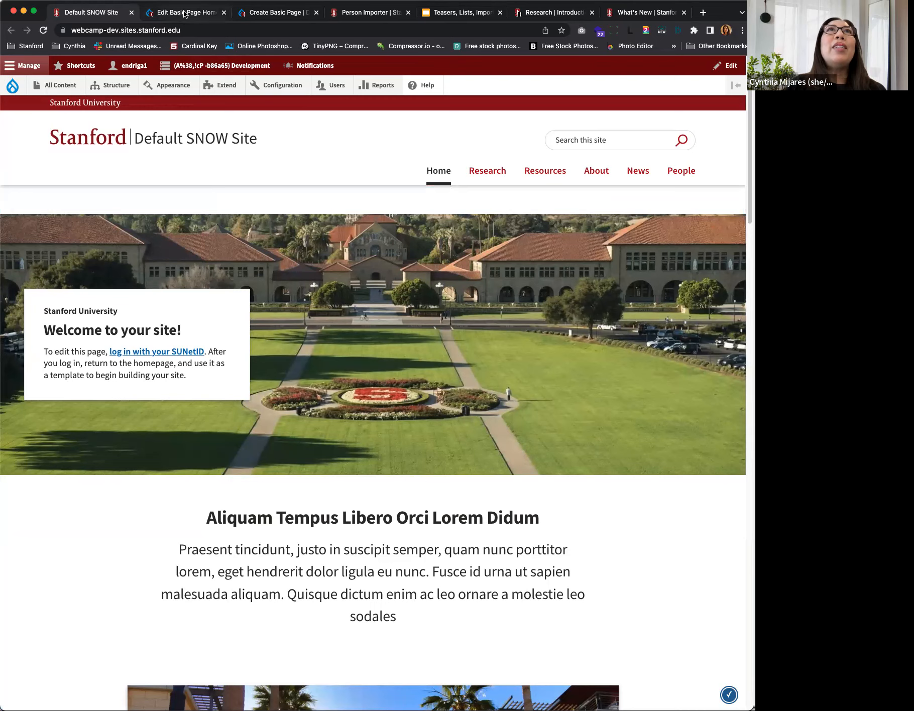
click(185, 14)
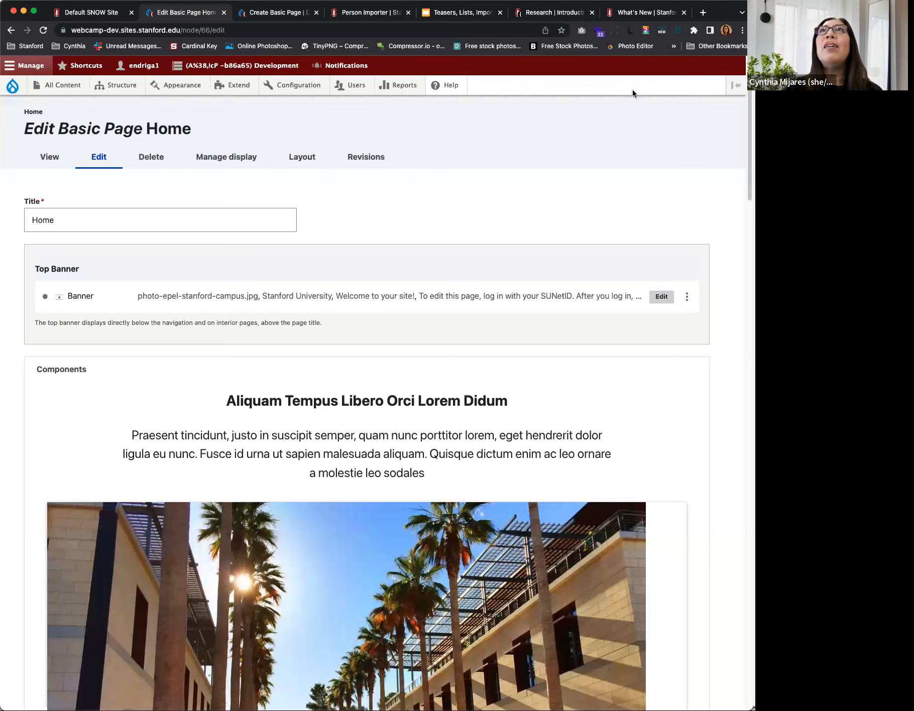
Step: Log in to the Stanford Sites User Guide through the Web Login at the end of its What's New page
click(636, 14)
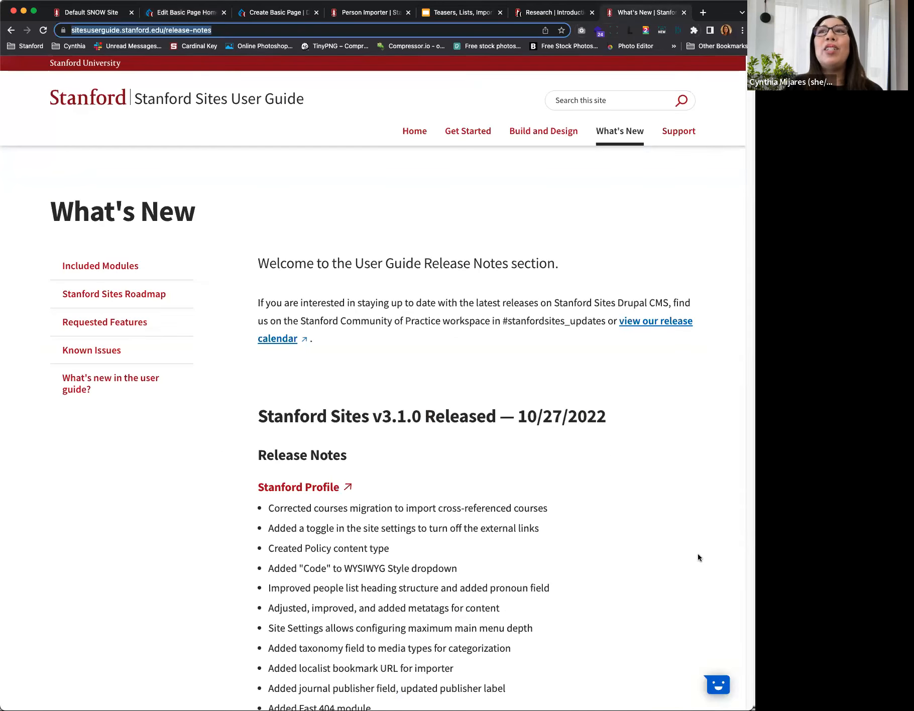
scroll(680, 535, down, 20)
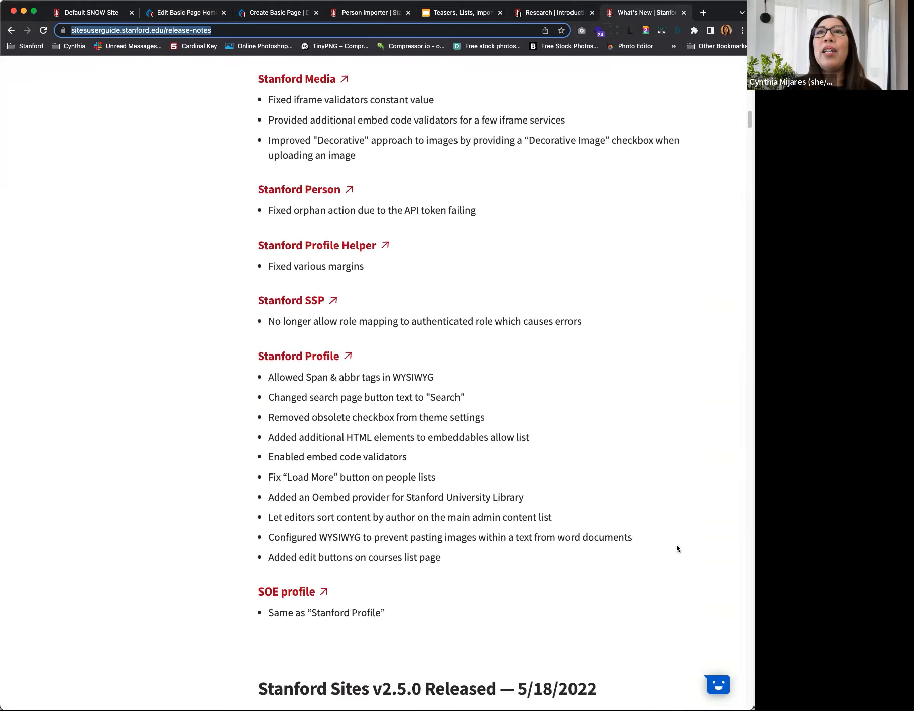
scroll(676, 543, down, 15)
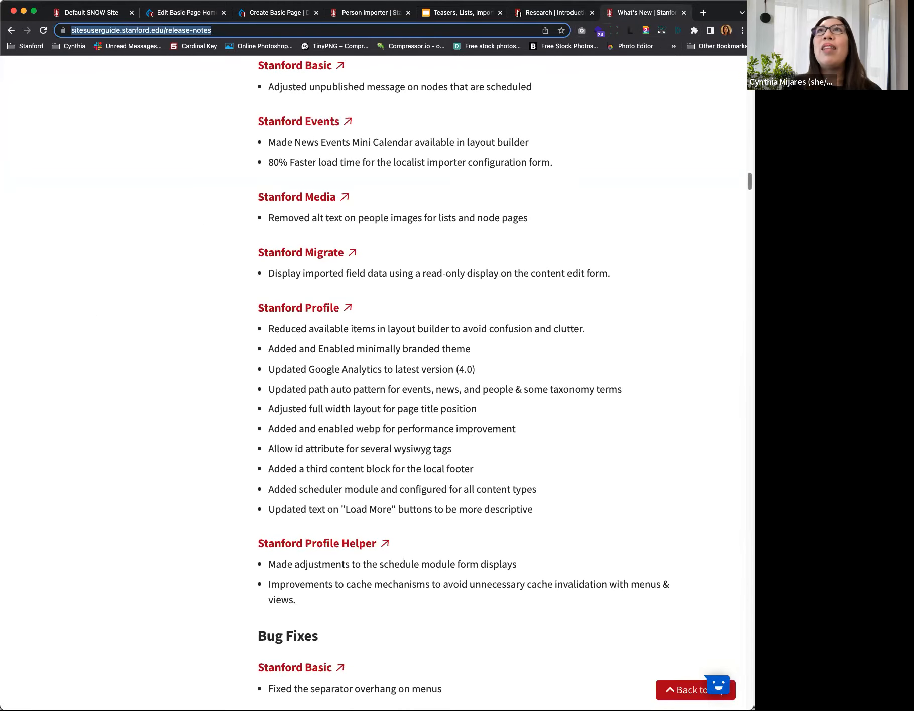
scroll(738, 338, down, 20)
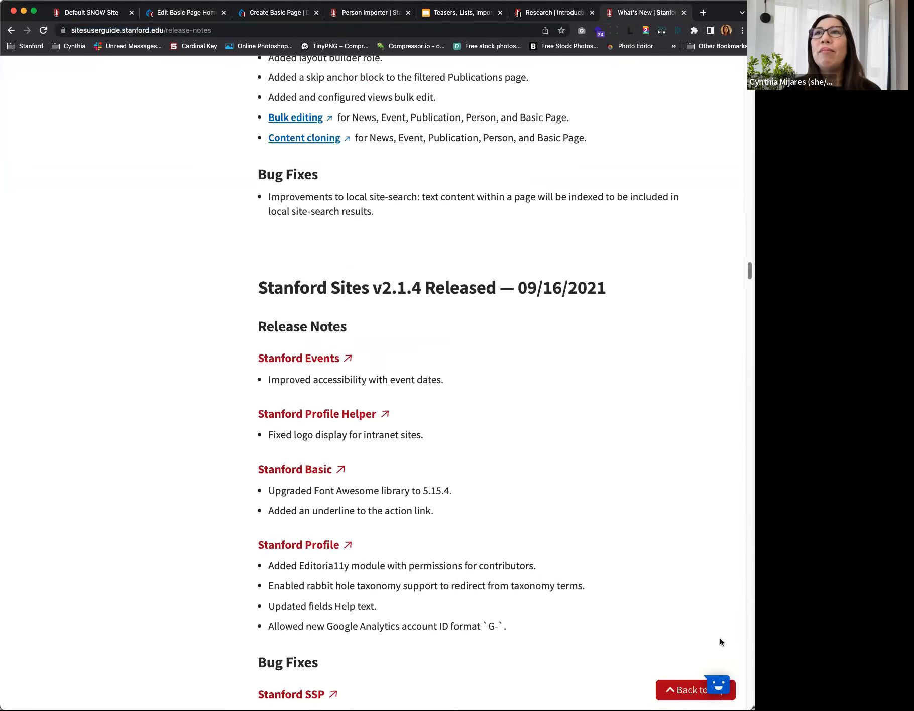
scroll(653, 449, down, 20)
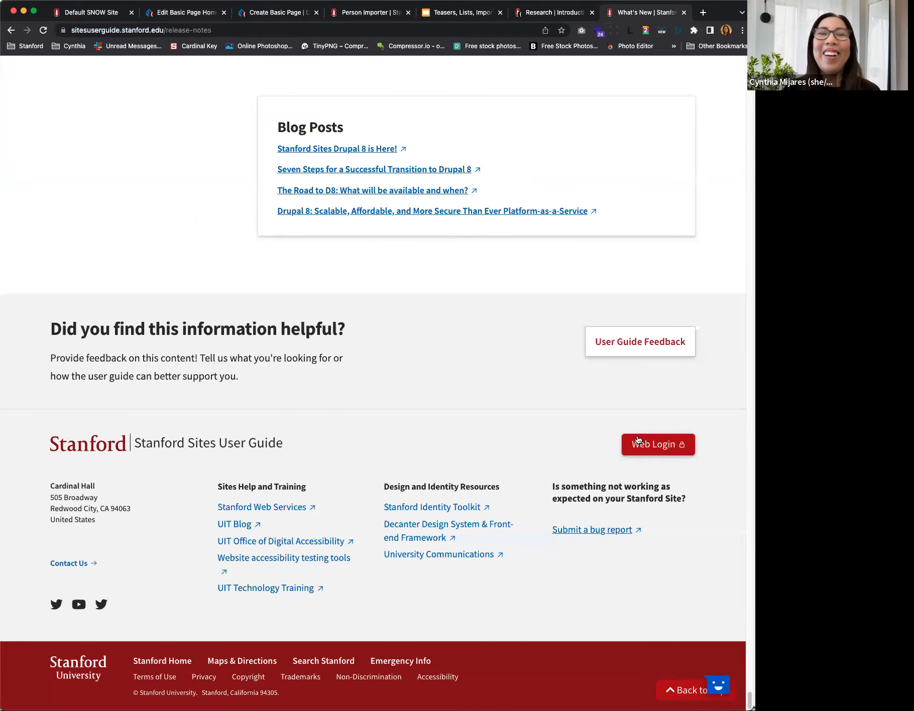
click(653, 445)
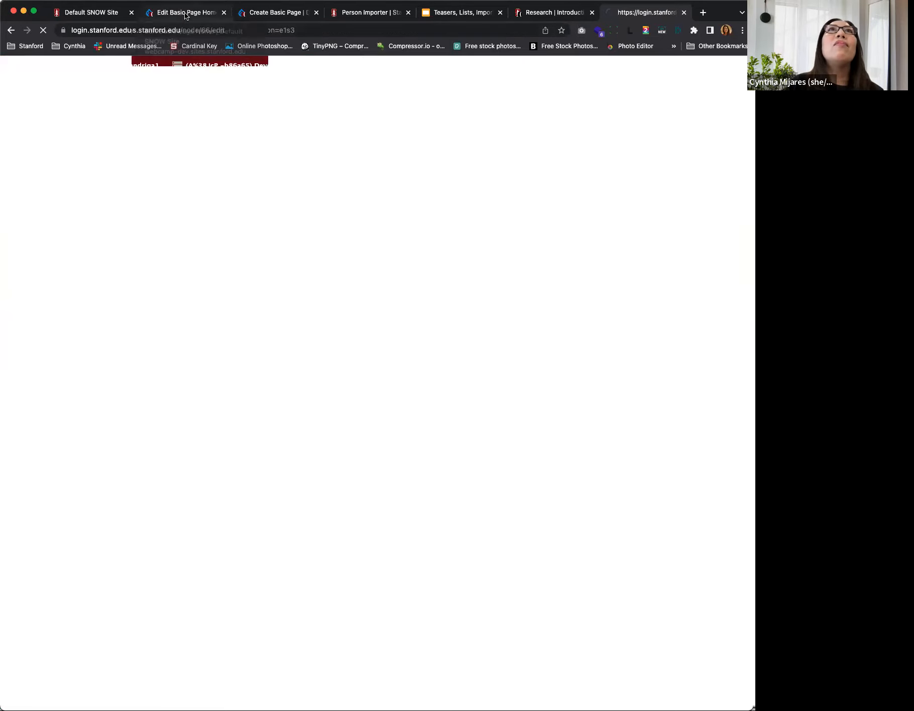
click(177, 15)
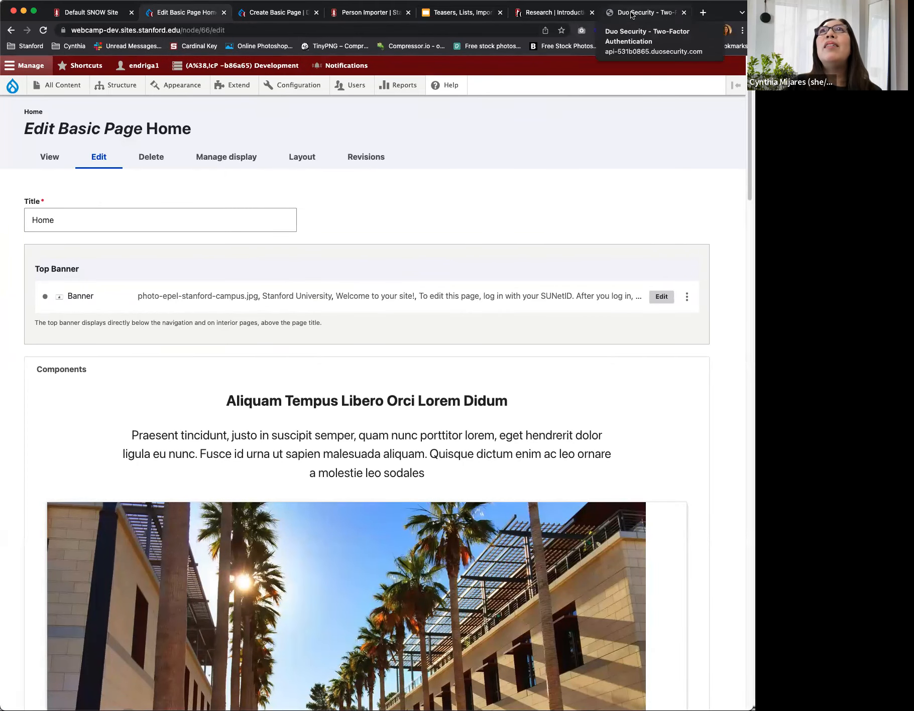
click(631, 15)
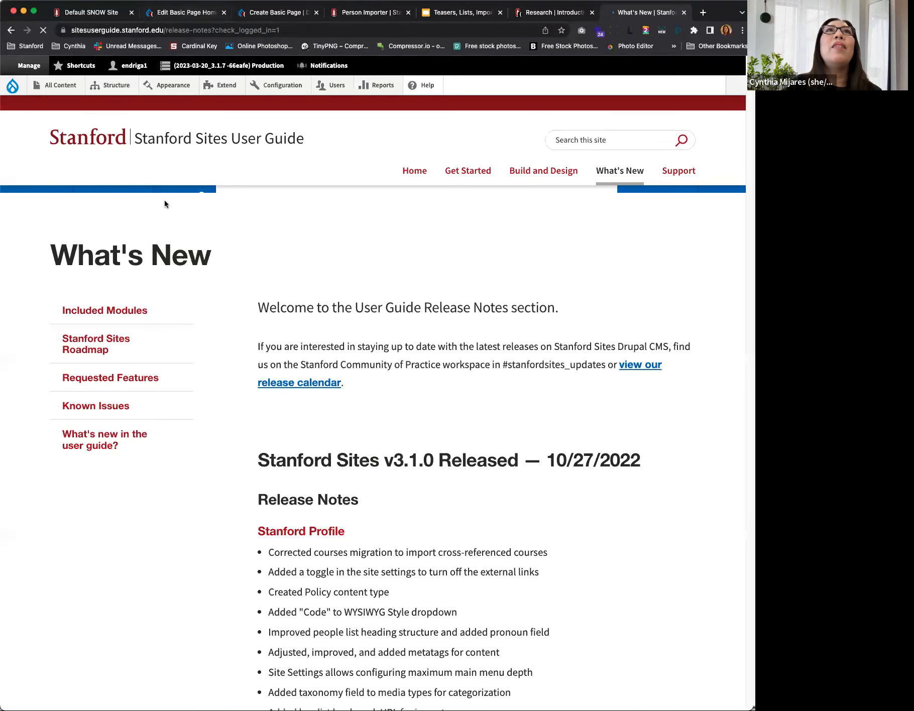
Step: Open the User Guide's Home page for editing and compare its form with the Default SNOW Site's Home edit form
click(230, 139)
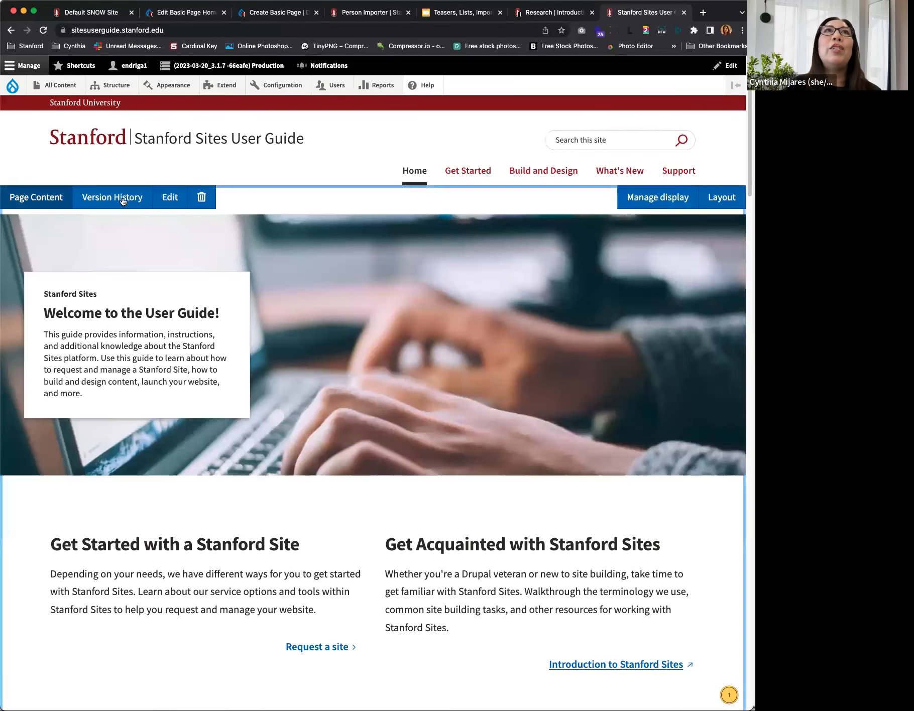
click(170, 198)
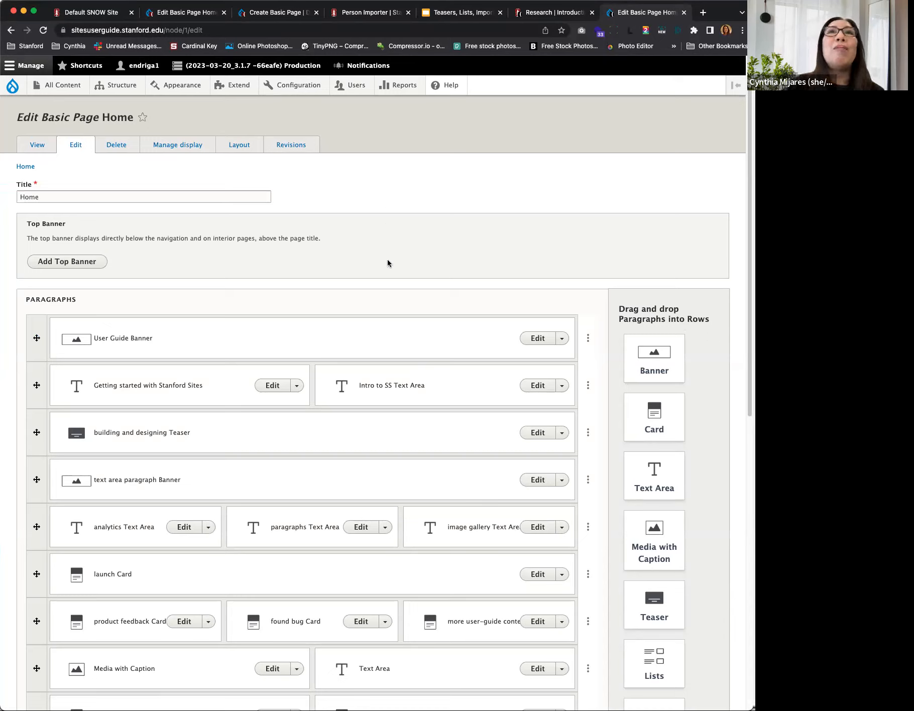
click(187, 14)
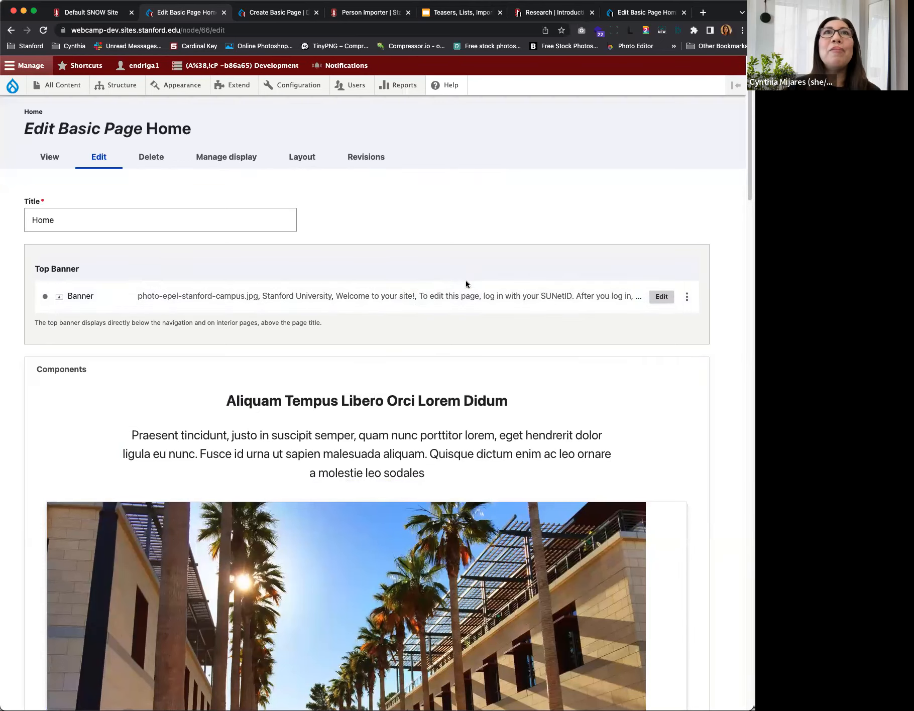
Step: Try to duplicate the first layout section in Components, the one headed "Aliquam Tempus Libero Orci Lorem Didum"
scroll(438, 358, down, 3)
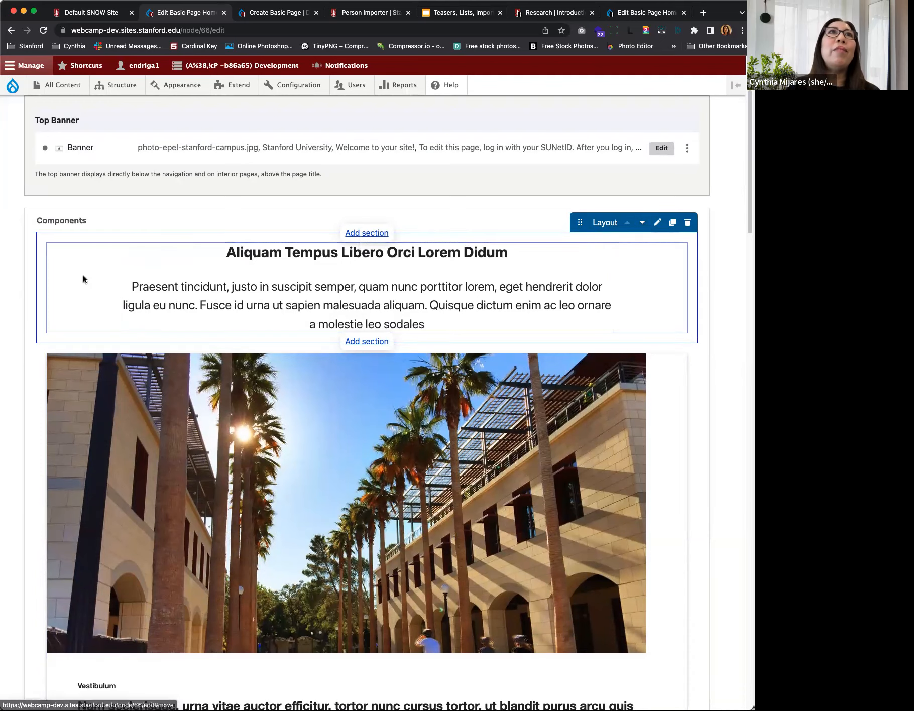
mouse_move(125, 270)
mouse_move(129, 252)
mouse_down()
mouse_move(105, 414)
mouse_move(115, 405)
mouse_move(121, 259)
mouse_up()
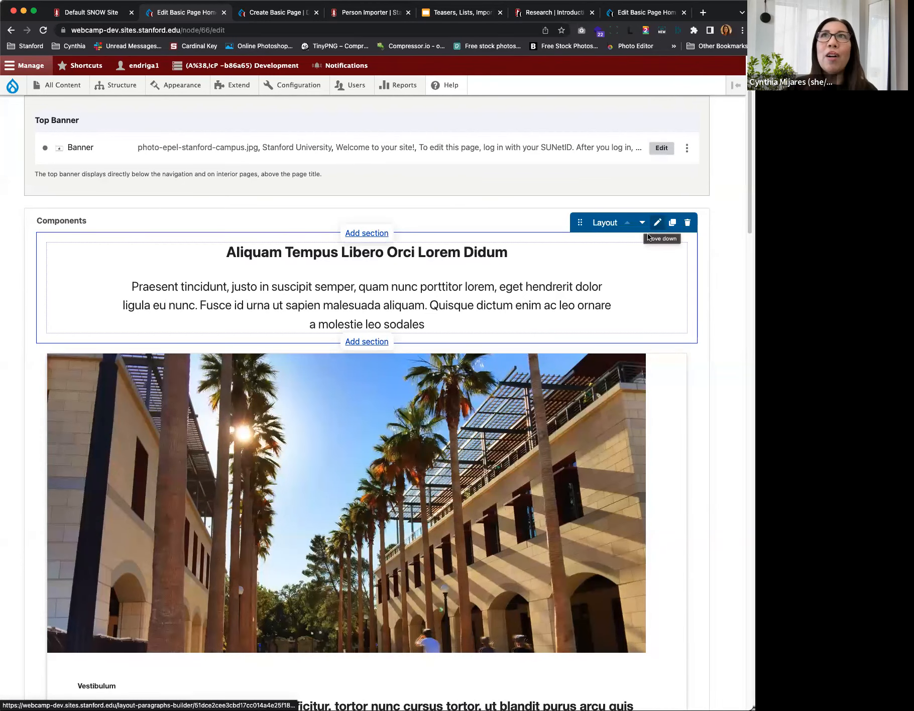
click(672, 224)
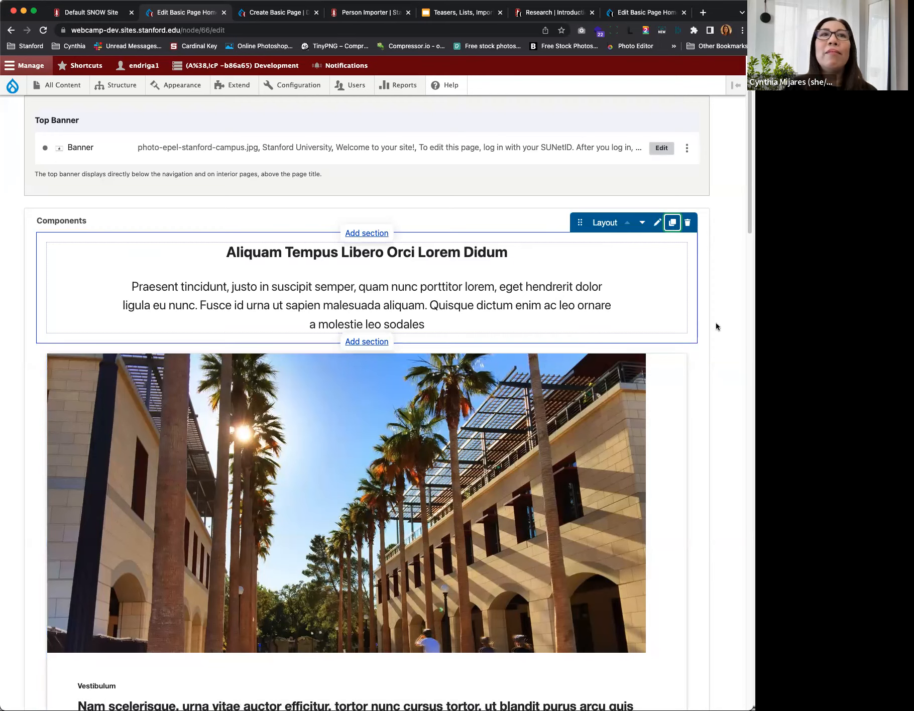
click(672, 224)
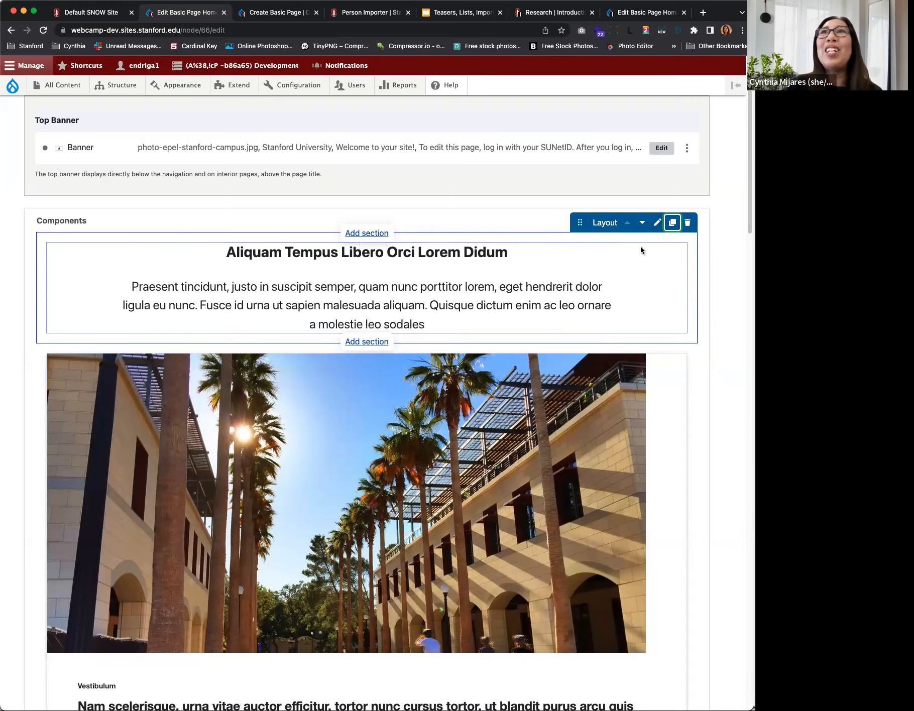
Step: Reload the Default SNOW Site's Home edit page, discarding unsaved changes
click(43, 30)
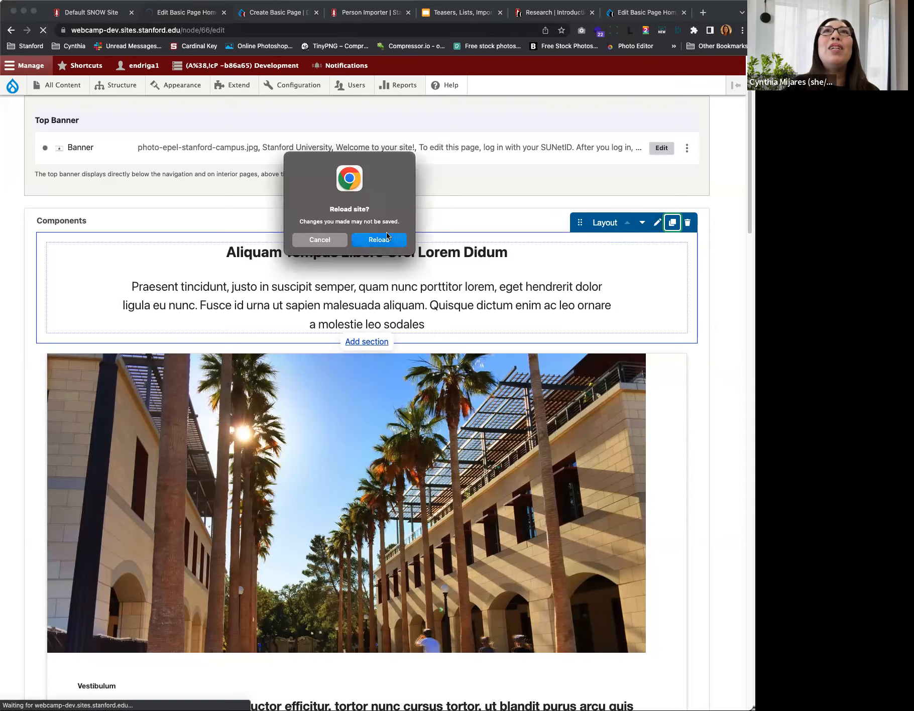
click(386, 238)
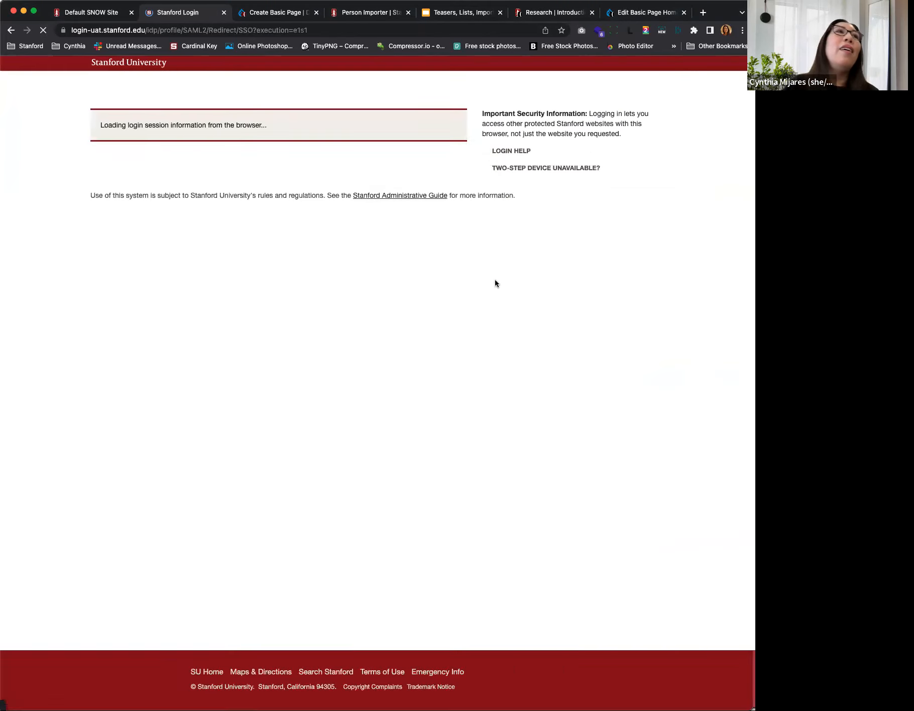
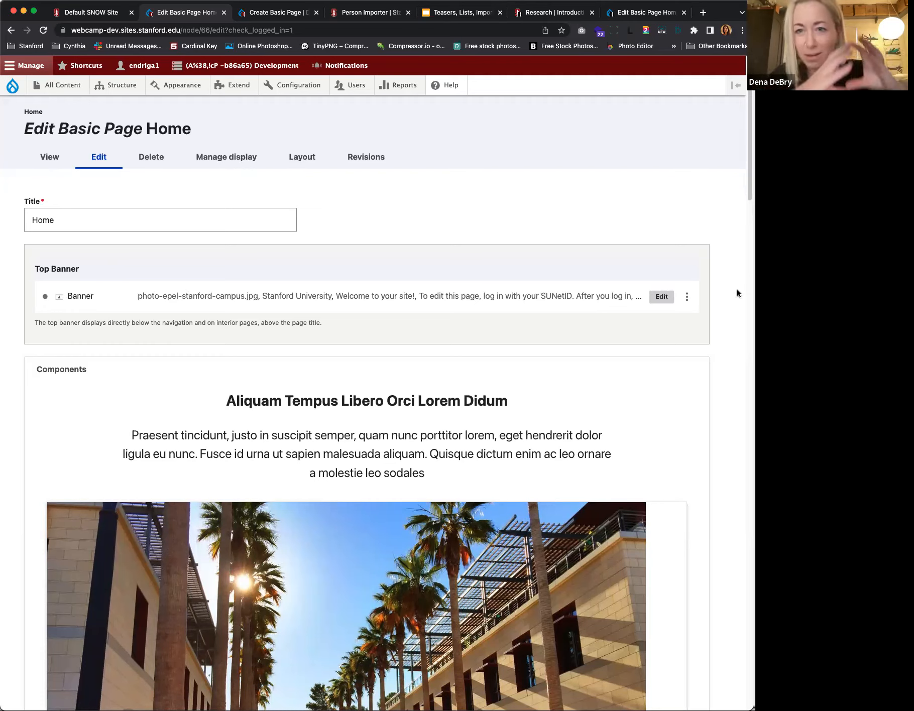
Step: Open the edit form of the "Aliquam Tempus Libero Orci Lorem Didum" Text Area to view its options, and close it without saving
mouse_move(310, 432)
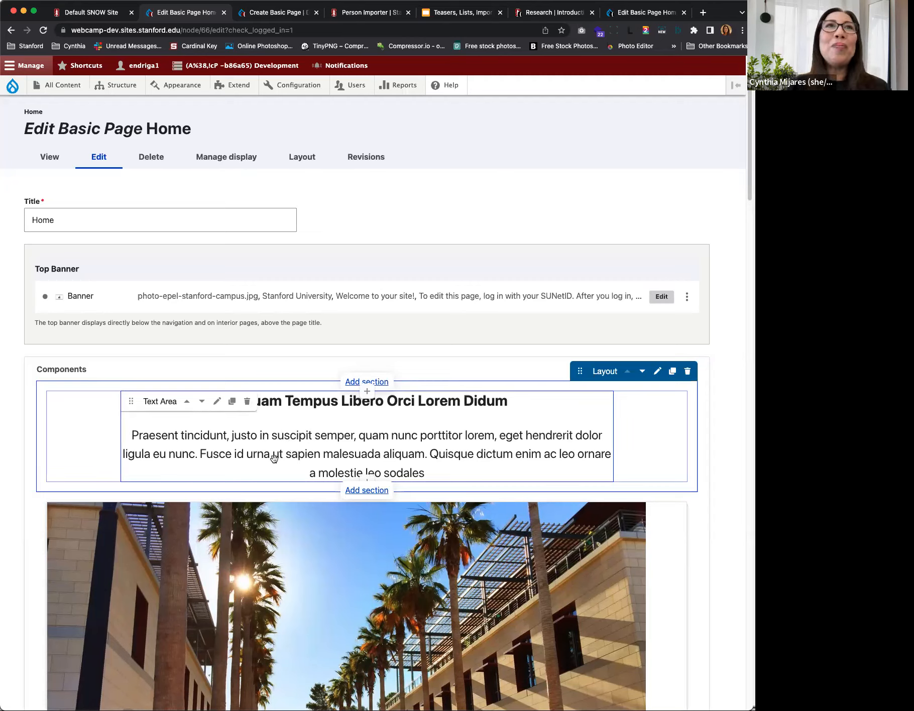
click(217, 401)
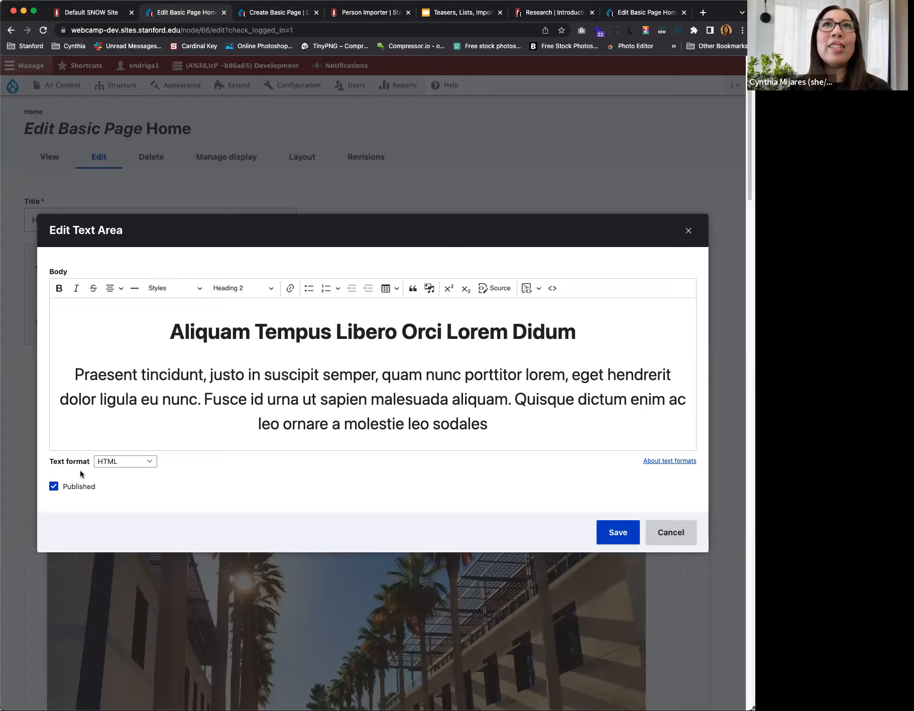
click(668, 533)
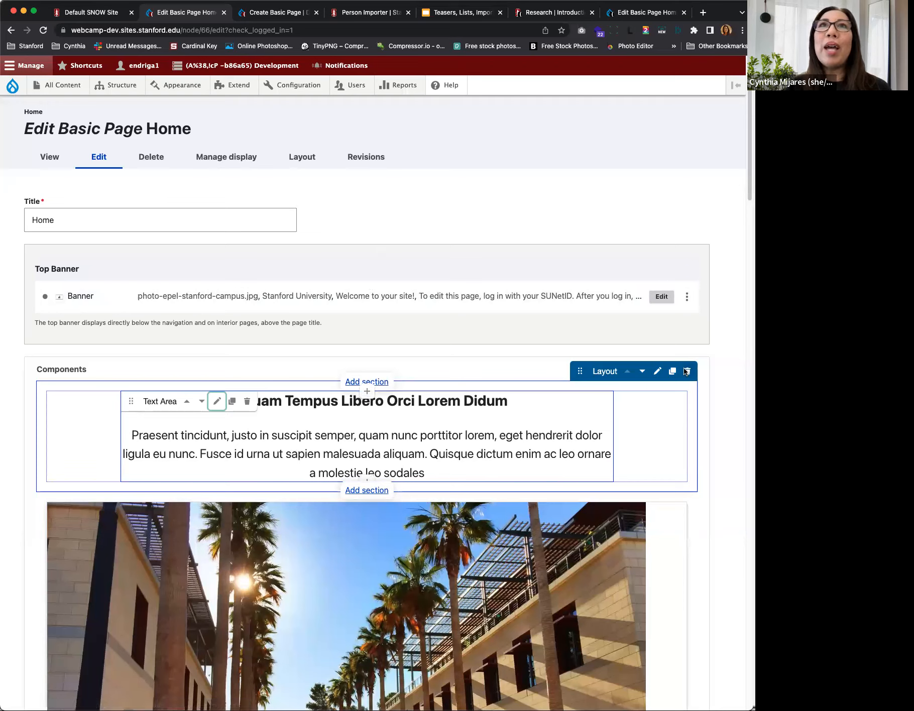
Step: Add a 2 Column section with 50% - 50% column widths directly below the "Aliquam Tempus Libero Orci Lorem Didum" section
click(353, 493)
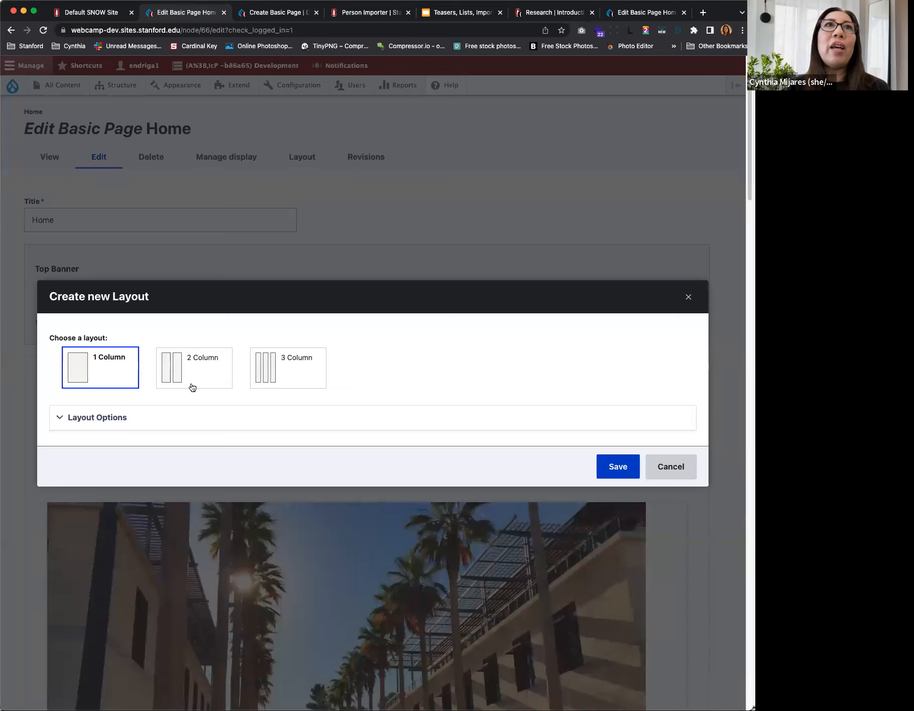
click(172, 367)
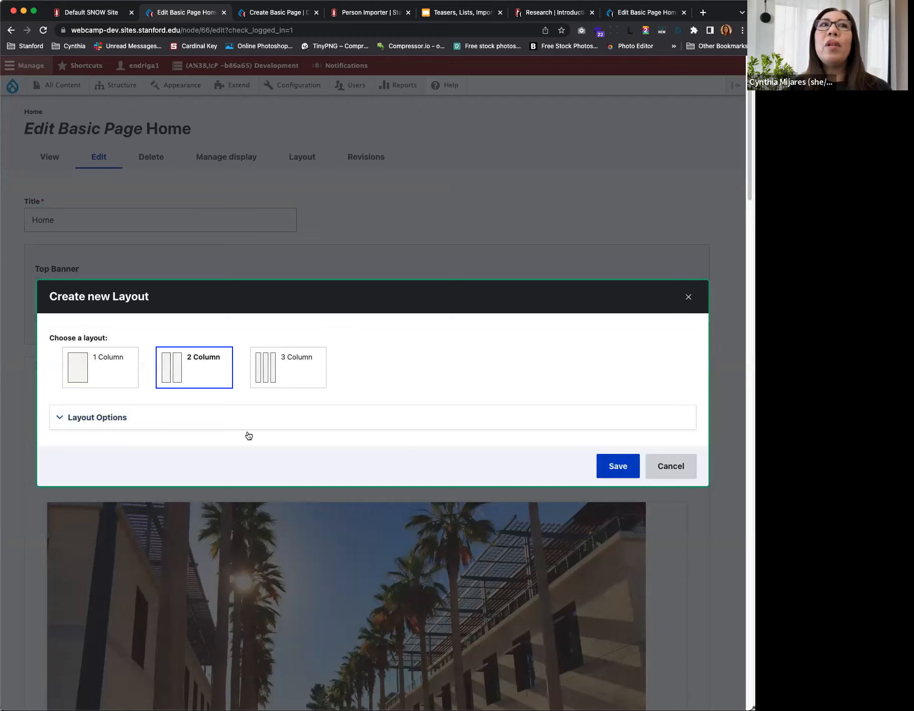
click(59, 417)
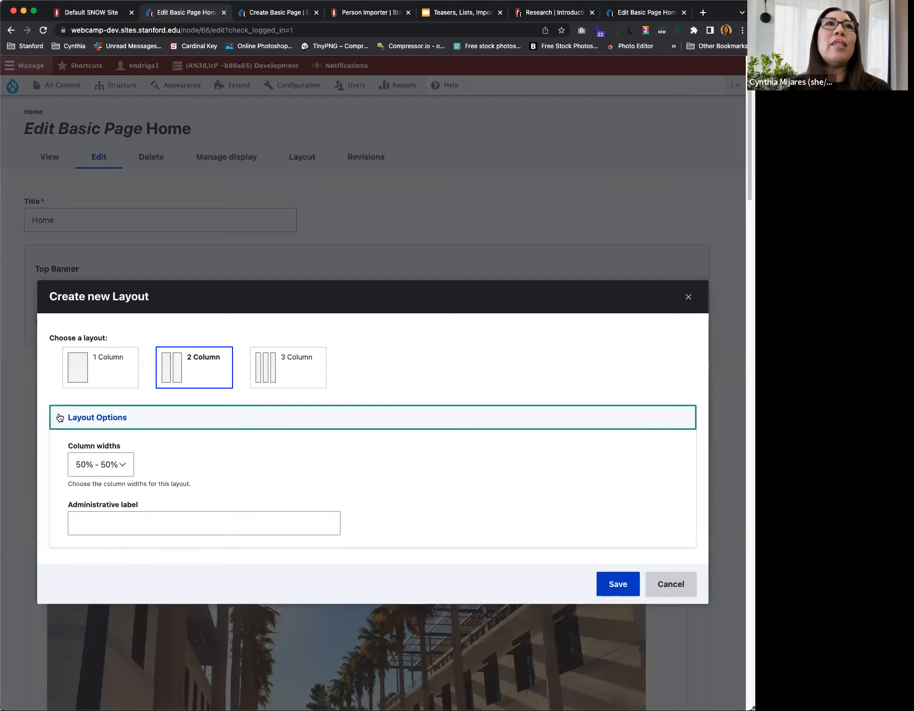
click(122, 466)
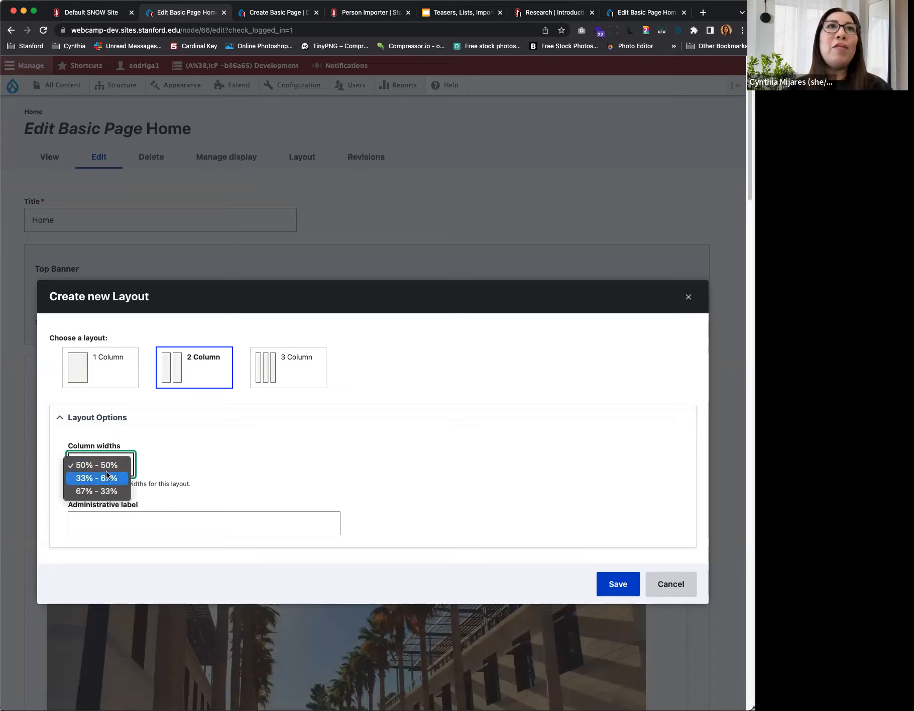
click(171, 469)
click(112, 523)
click(109, 525)
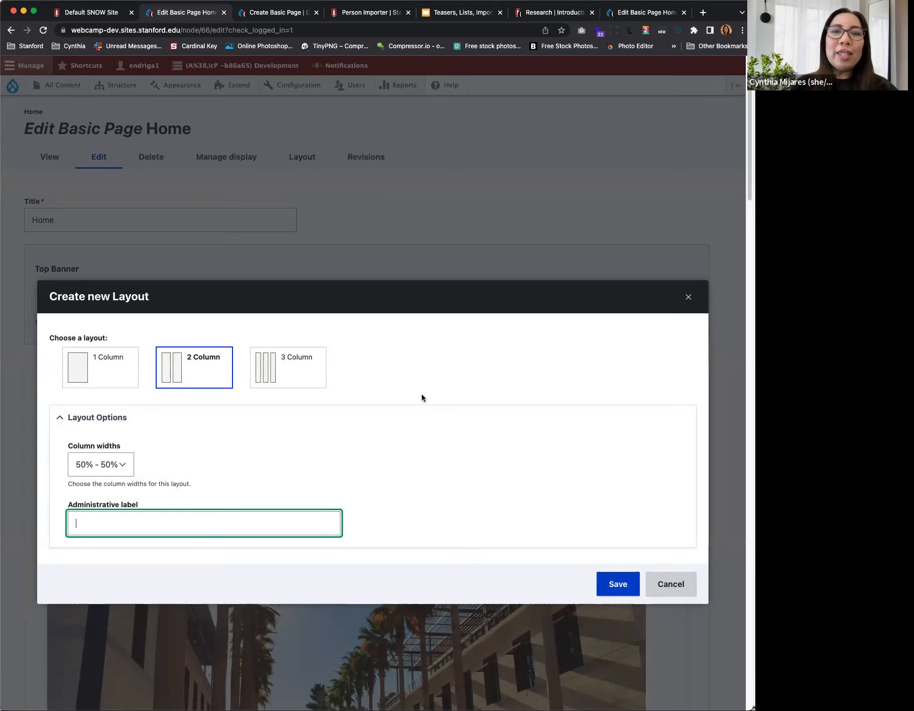
click(648, 14)
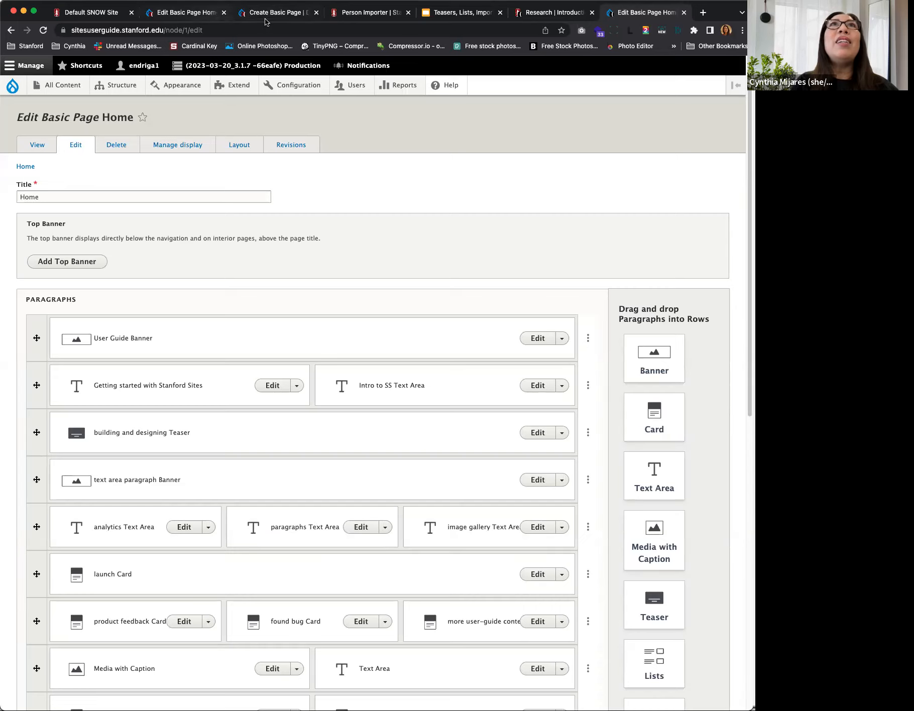
click(218, 14)
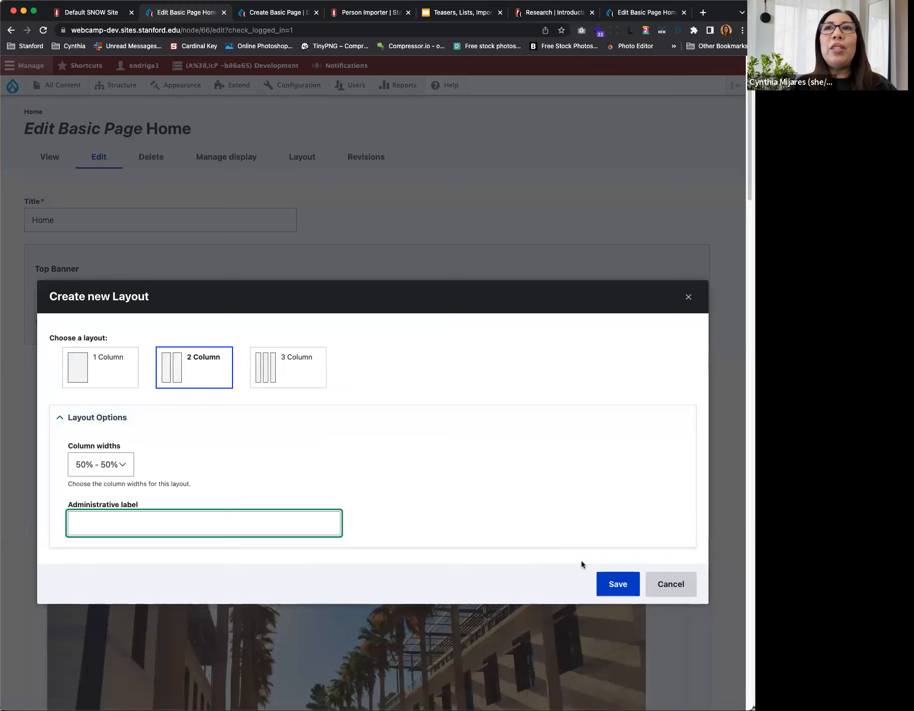
click(614, 585)
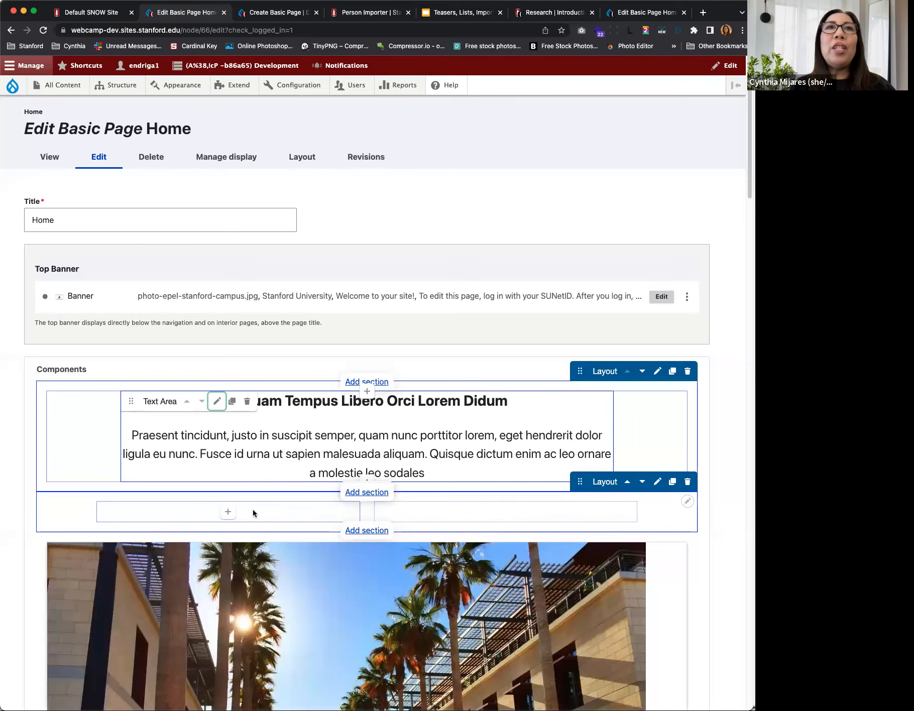
Step: Add a Text Area containing "text" to the left column of the new two-column section
click(228, 512)
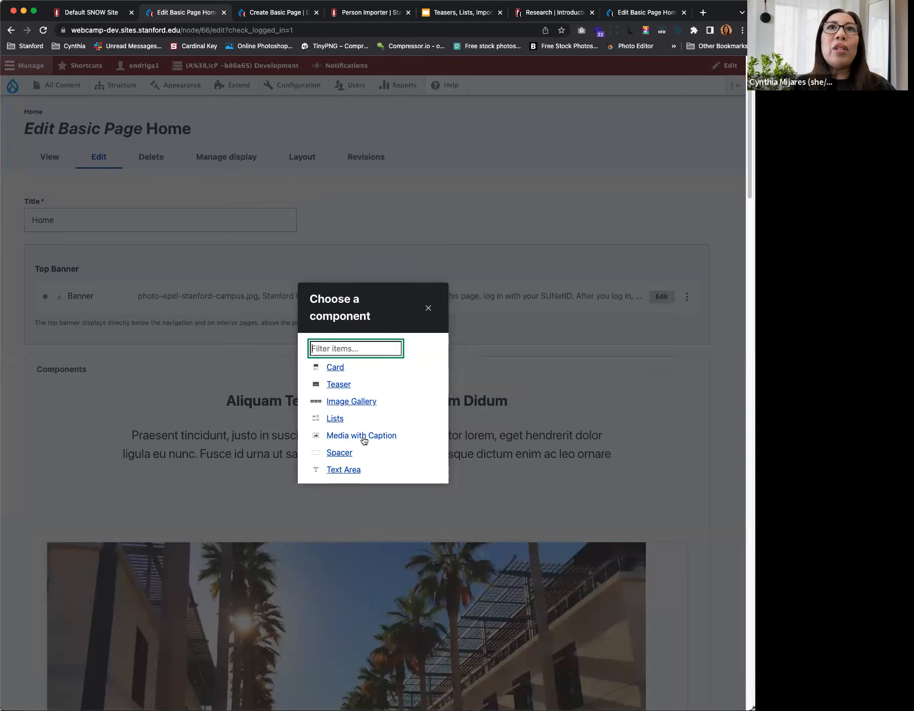
click(334, 472)
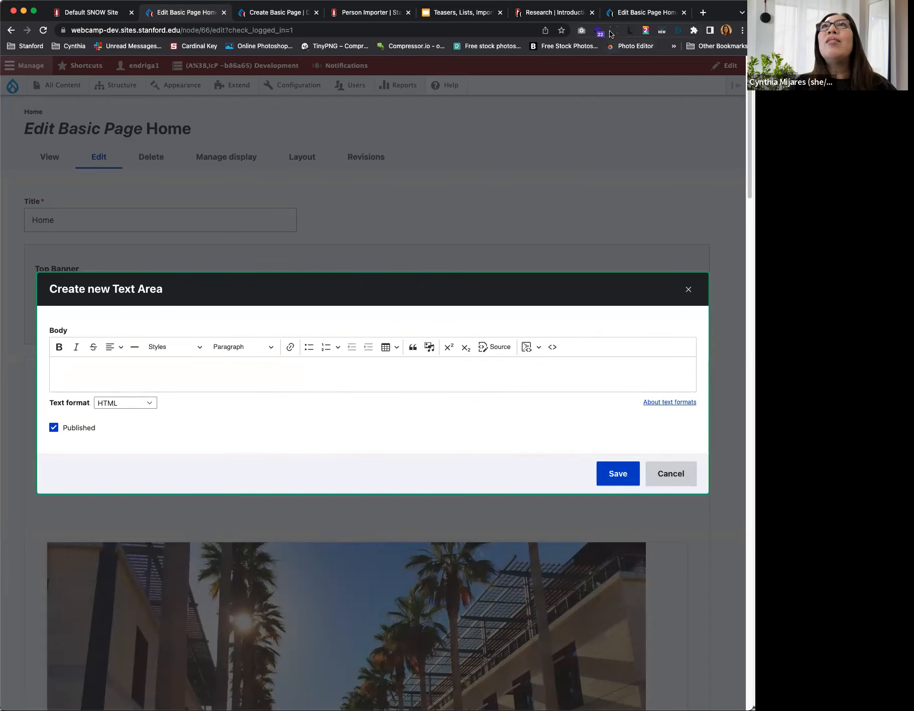
click(252, 370)
text(text)
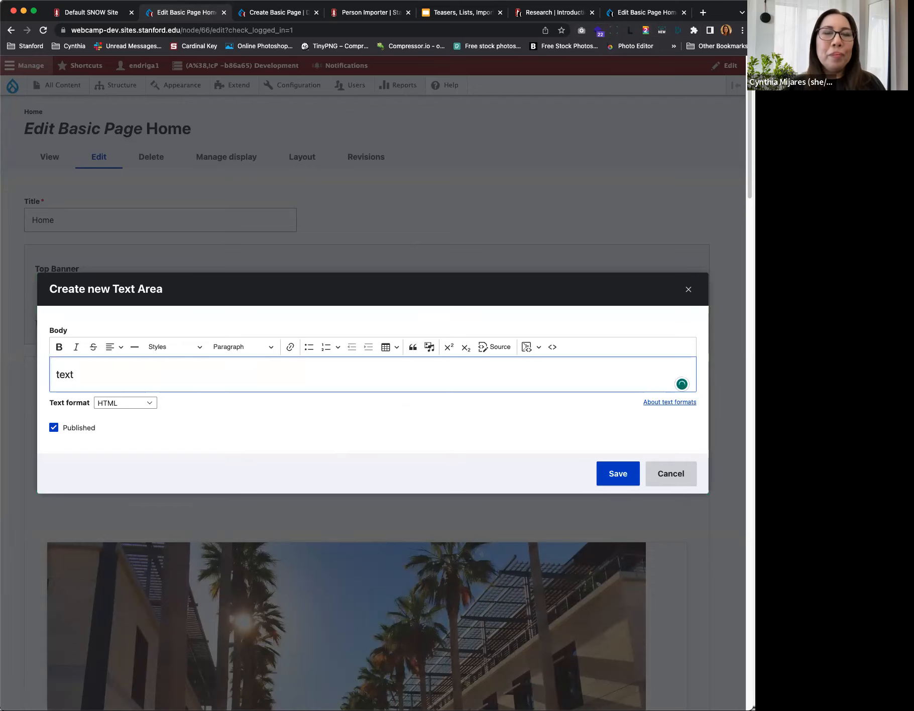
key(super+a)
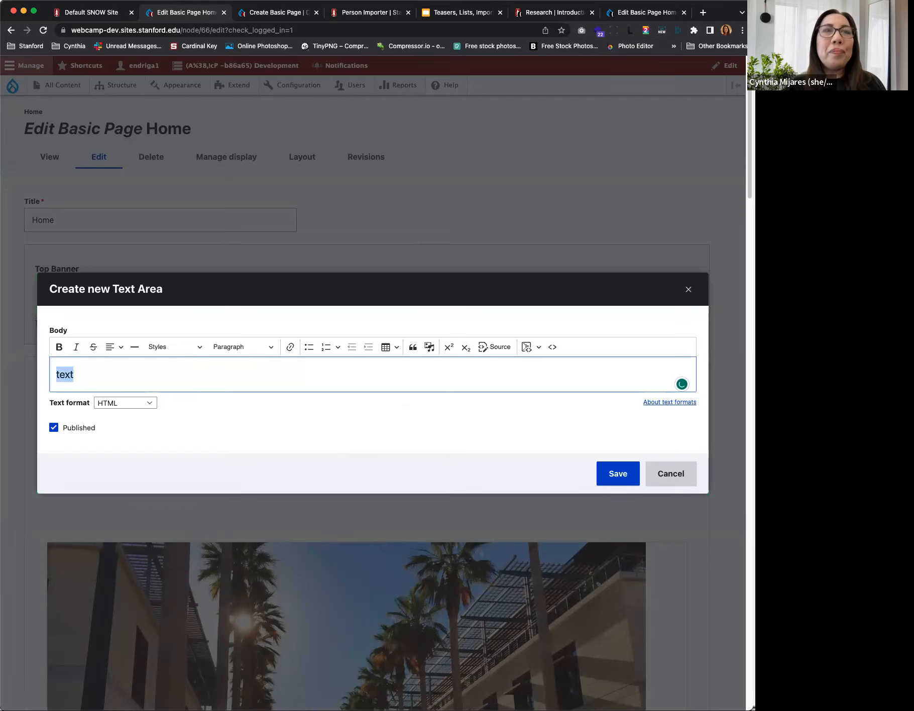
click(617, 475)
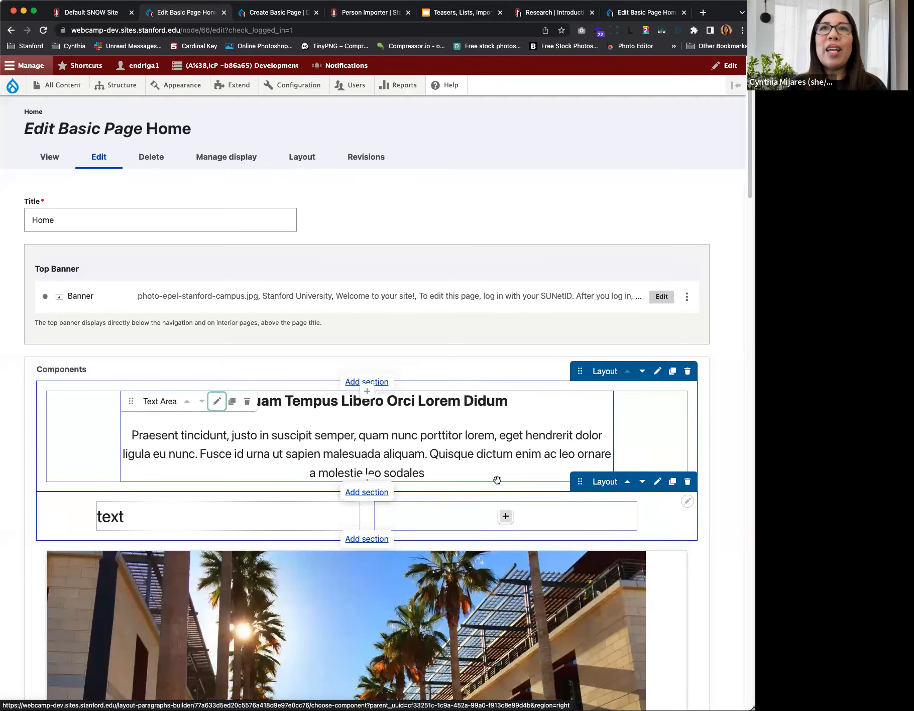
Step: Add a Text Area containing "text" to the right column of the two-column section
click(505, 517)
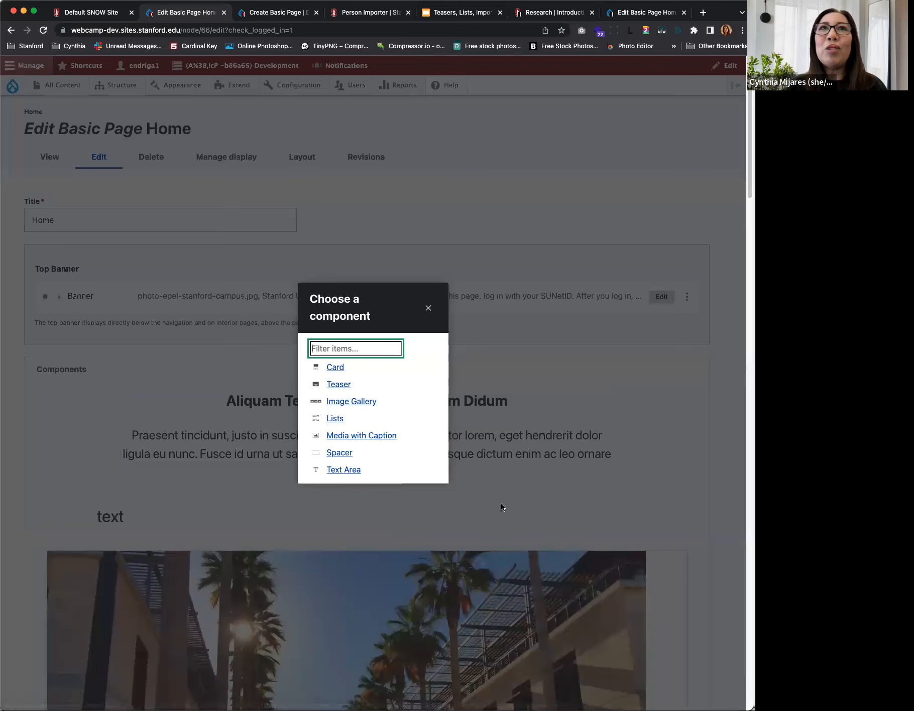
click(337, 469)
click(296, 371)
text(text)
click(613, 480)
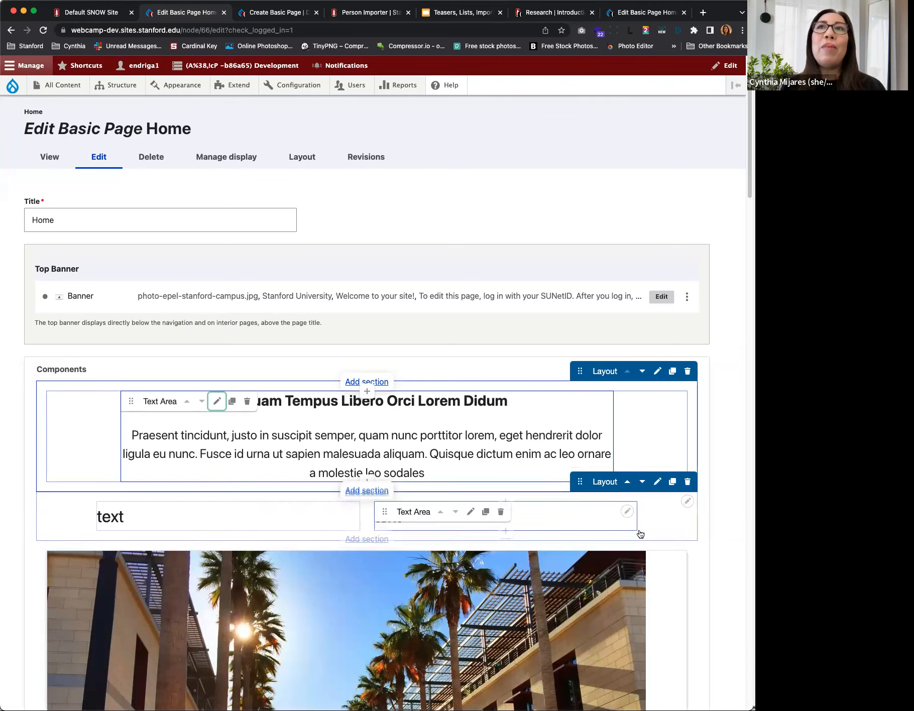
Step: Move the two-column section above the "Aliquam Tempus Libero Orci Lorem Didum" section and unpublish the Text Area in its right column
click(628, 482)
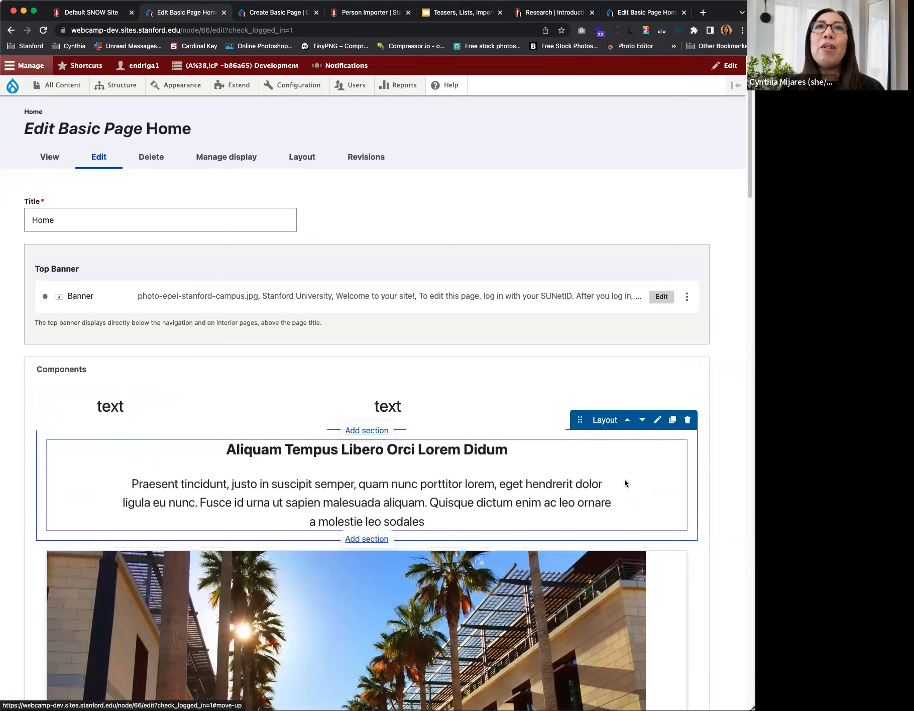
mouse_move(72, 406)
mouse_down()
mouse_move(61, 410)
mouse_move(53, 498)
mouse_move(58, 410)
mouse_up()
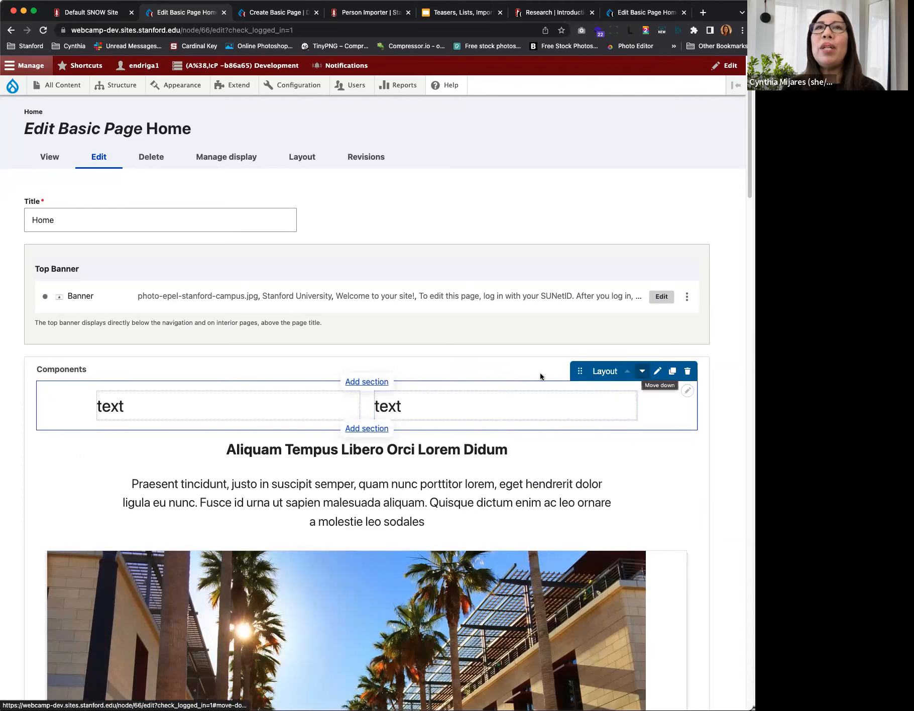
click(469, 401)
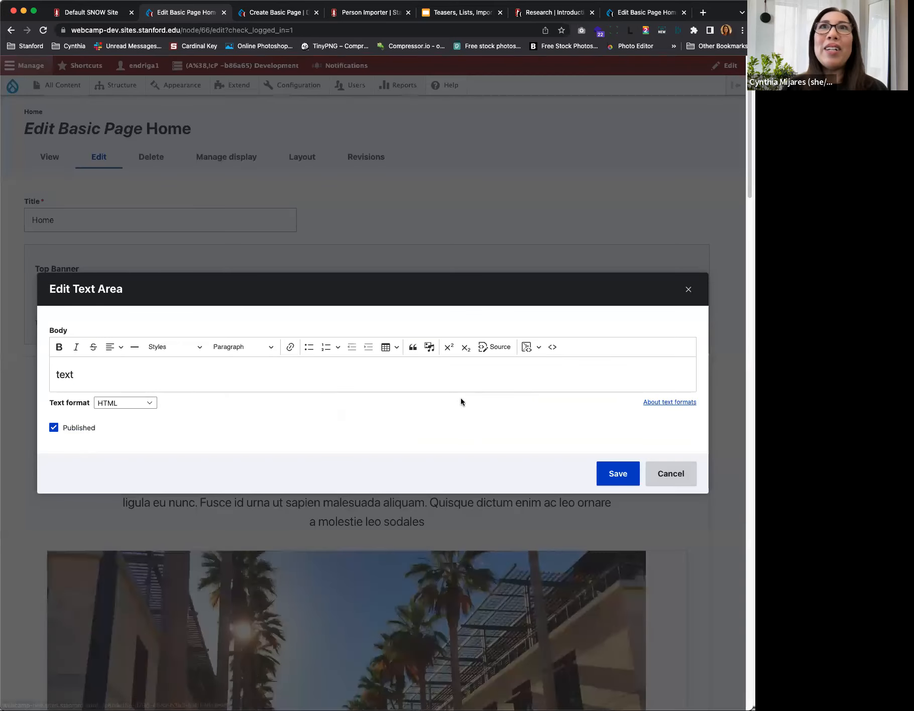
click(54, 427)
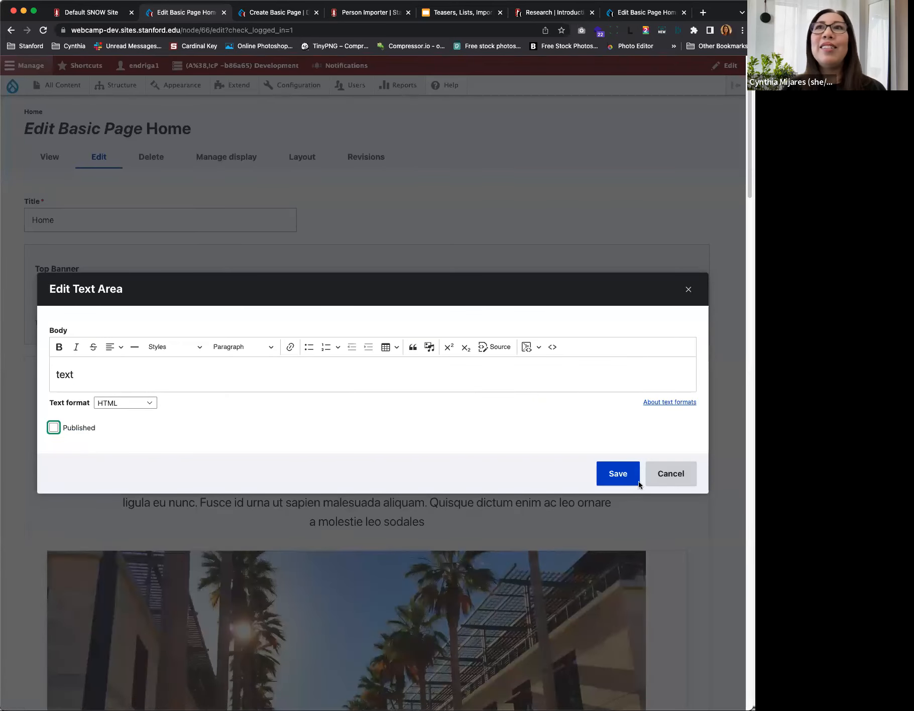
click(617, 473)
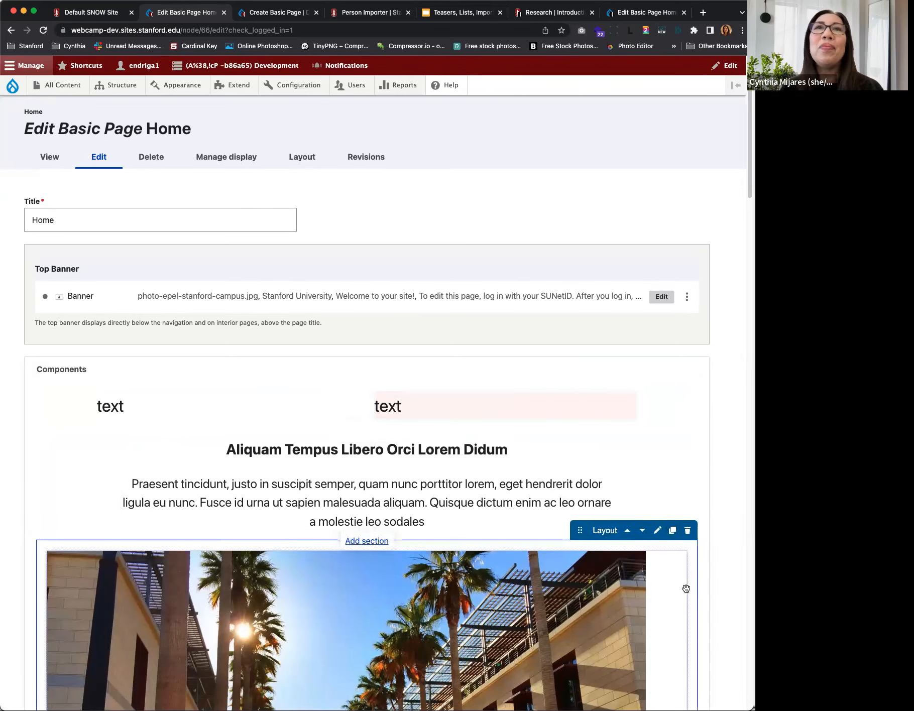
Step: Duplicate the "Aliquam Tempus Libero Orci Lorem Didum" section and delete the duplicate
scroll(678, 605, down, 3)
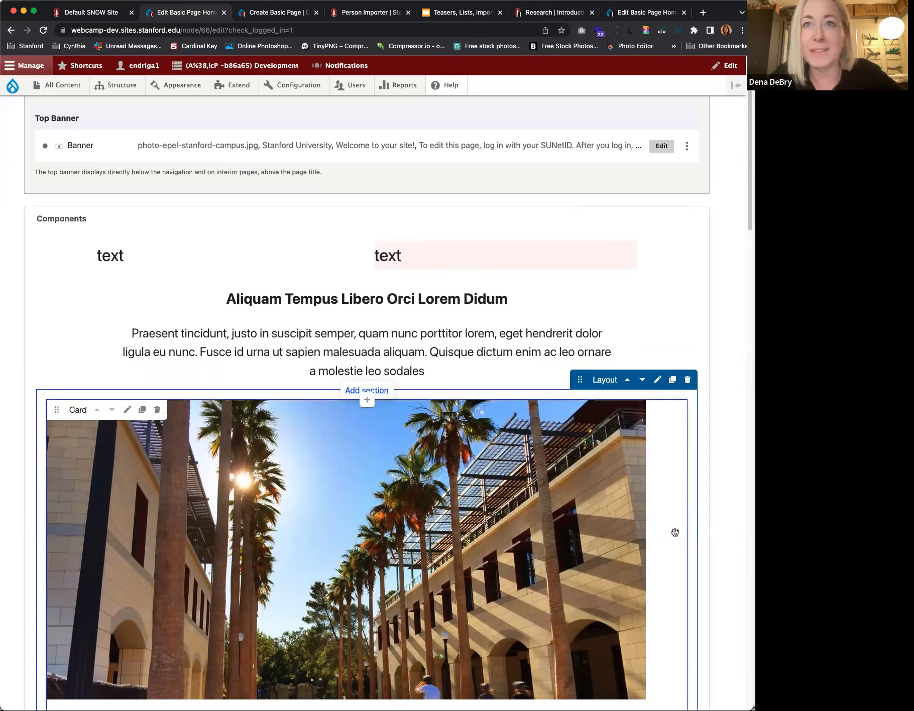
scroll(668, 555, down, 3)
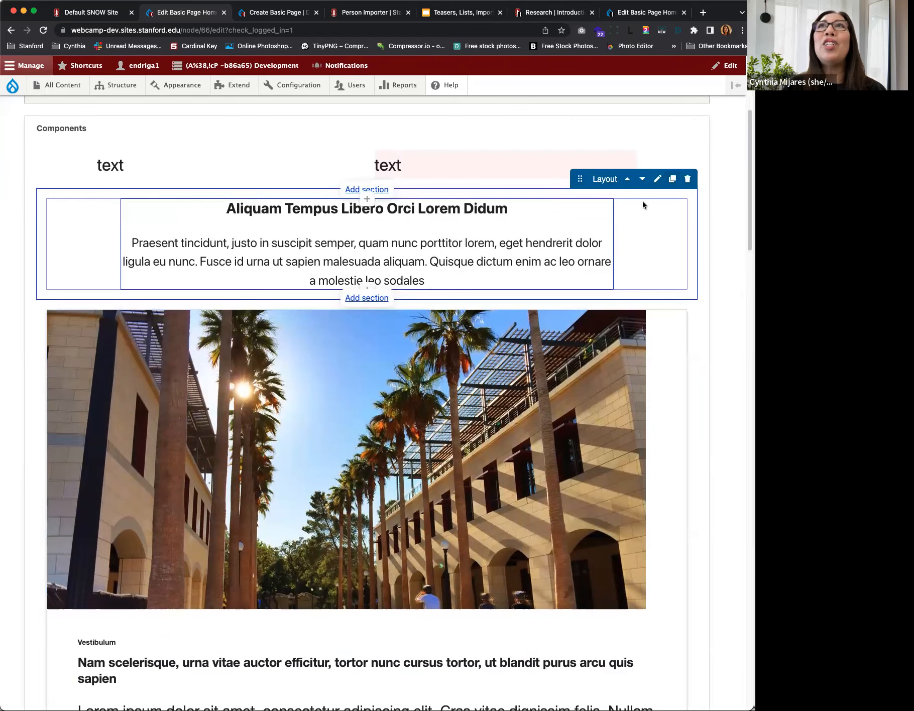
click(670, 180)
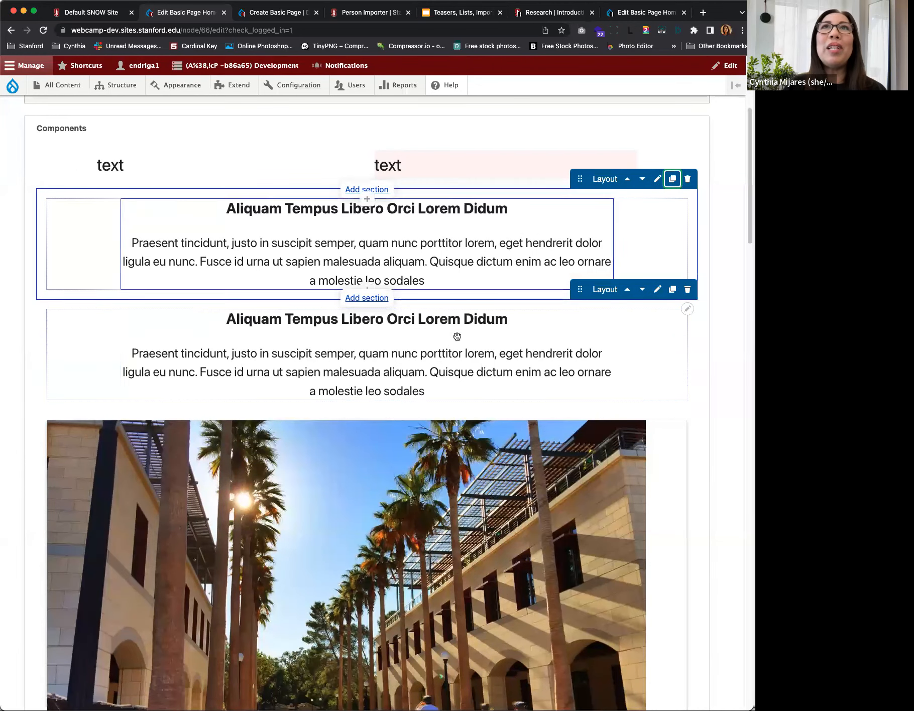
click(687, 289)
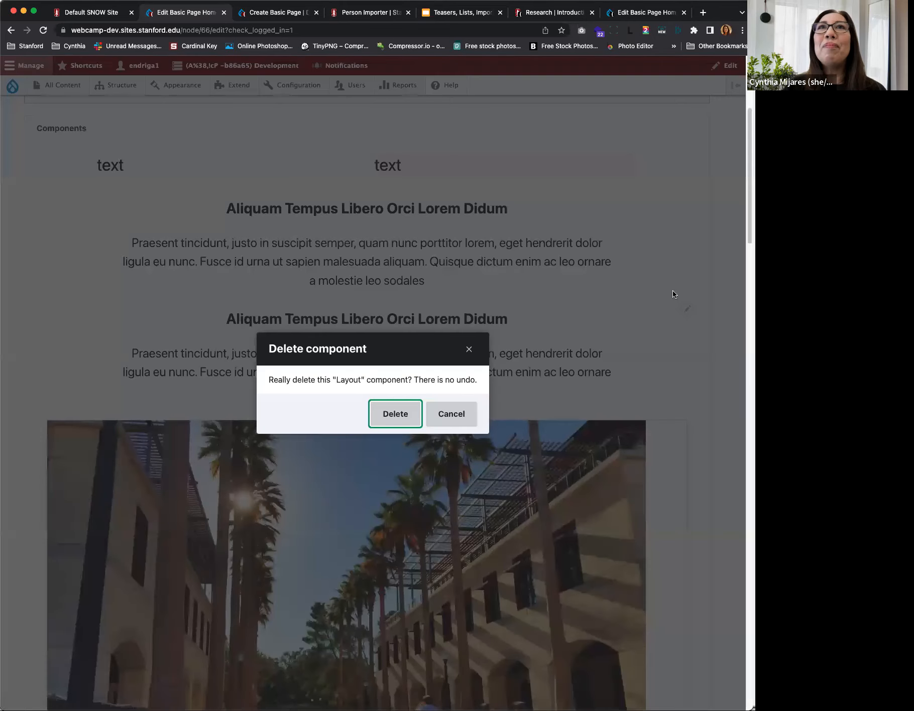
click(393, 411)
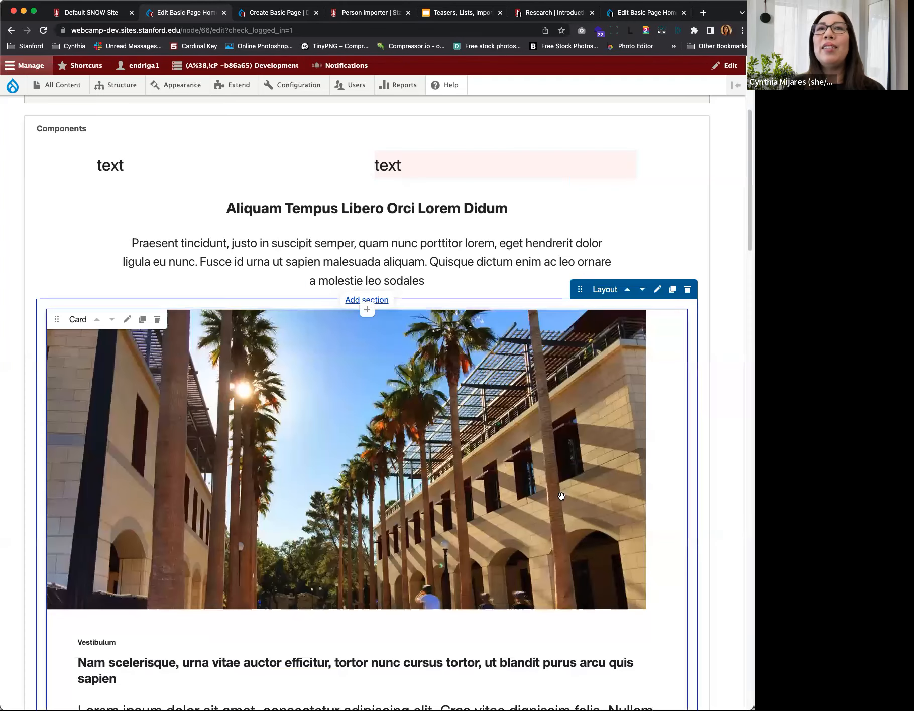
Step: Add a 2 Column section with 33% - 67% column widths between the two-column text section and the "Aliquam Tempus Libero Orci Lorem Didum" section
scroll(562, 496, down, 5)
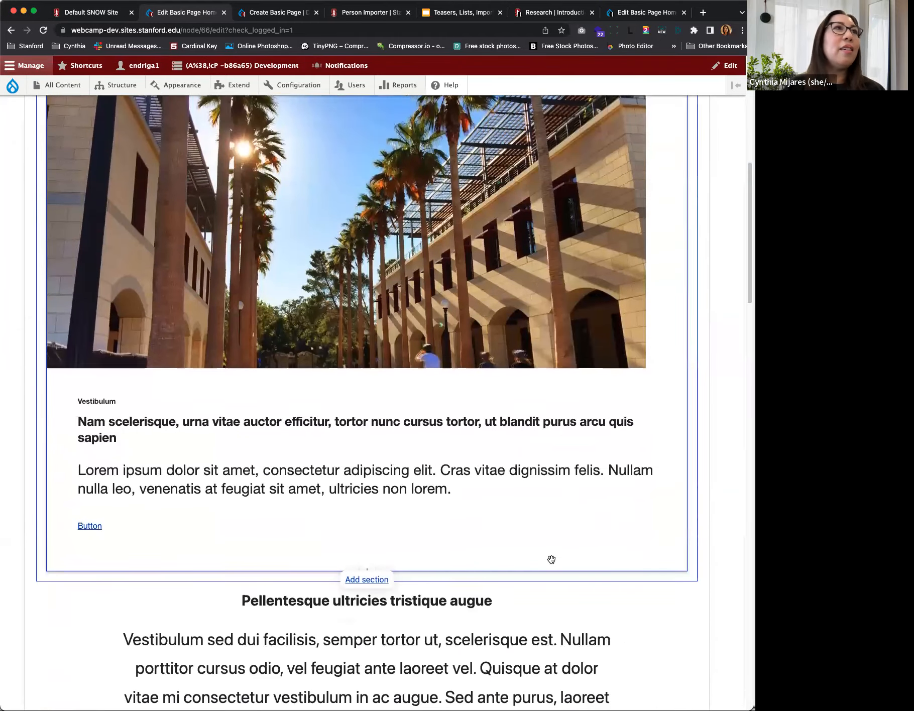
scroll(551, 559, down, 3)
scroll(521, 378, up, 11)
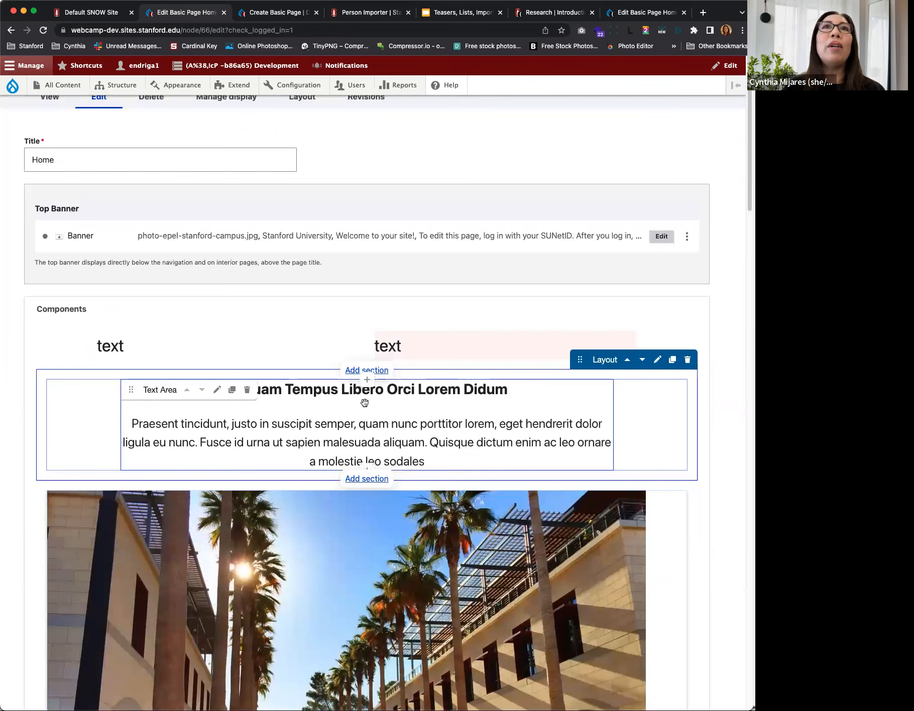
click(357, 371)
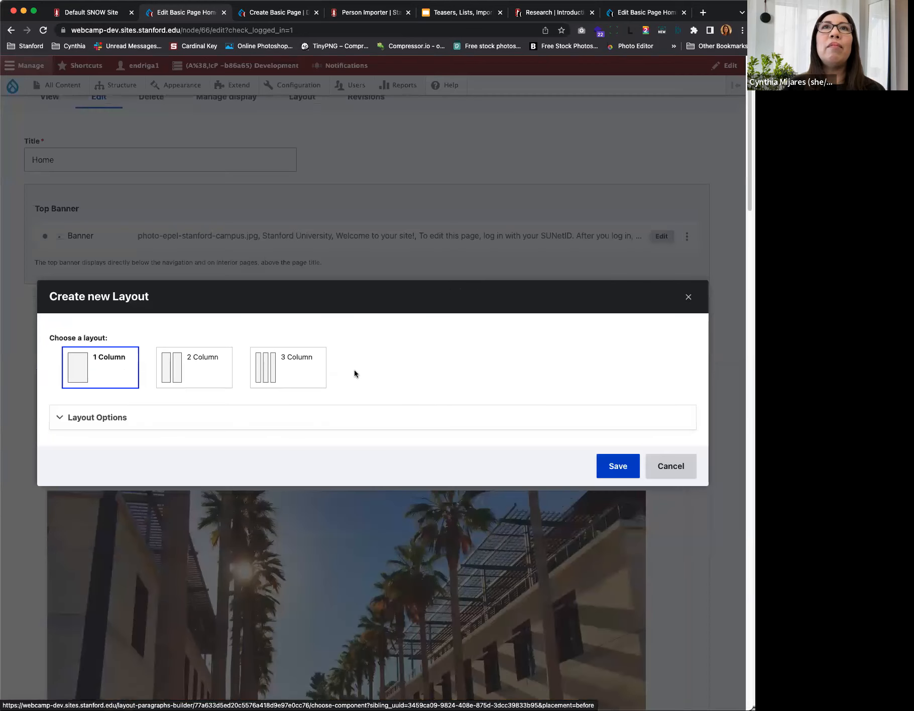
click(175, 371)
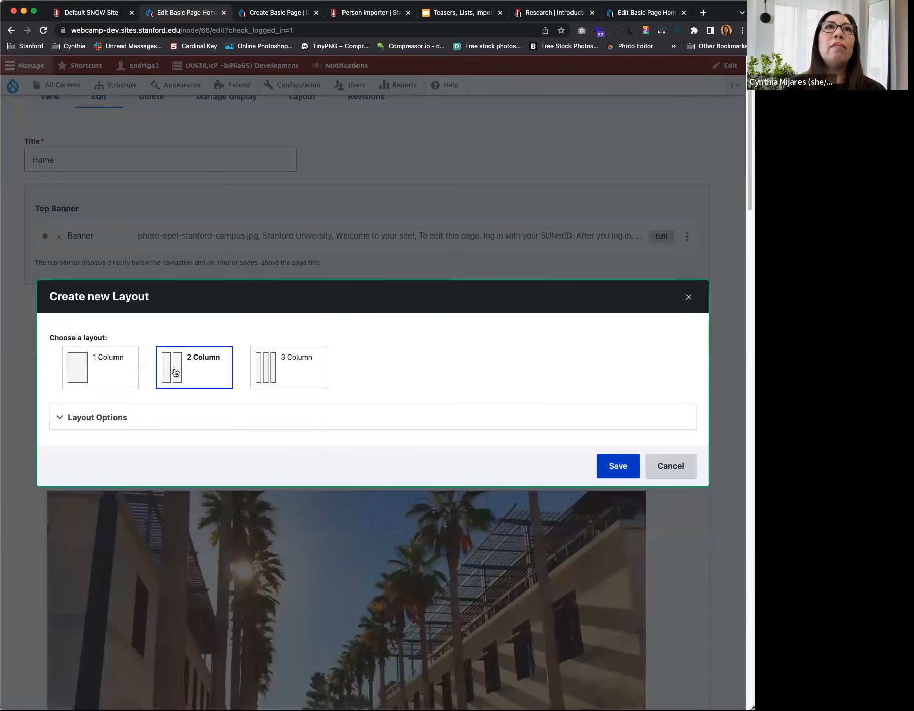
click(73, 416)
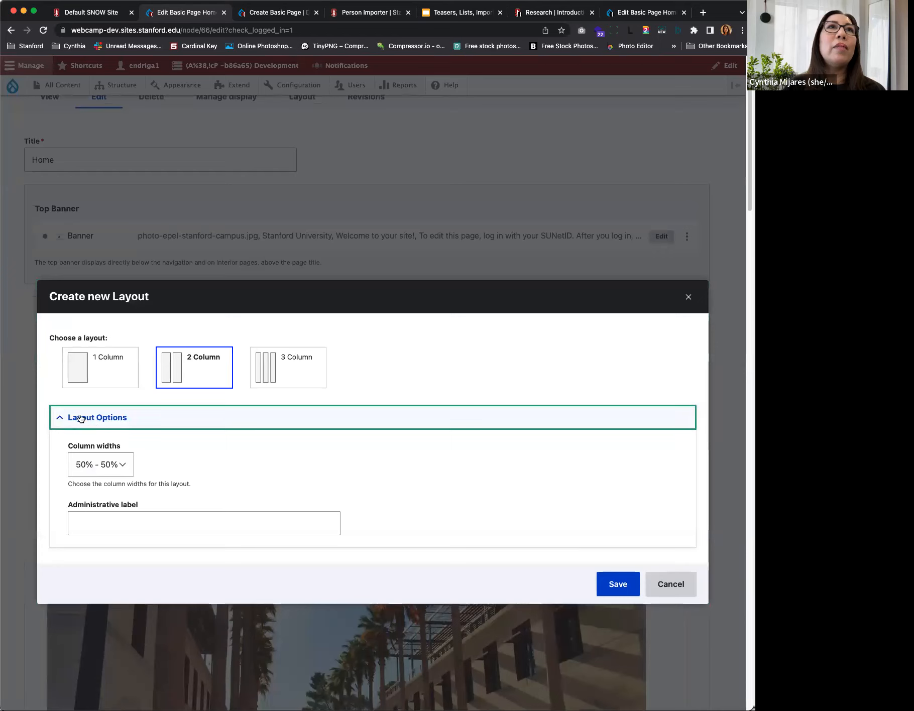
click(123, 467)
click(108, 479)
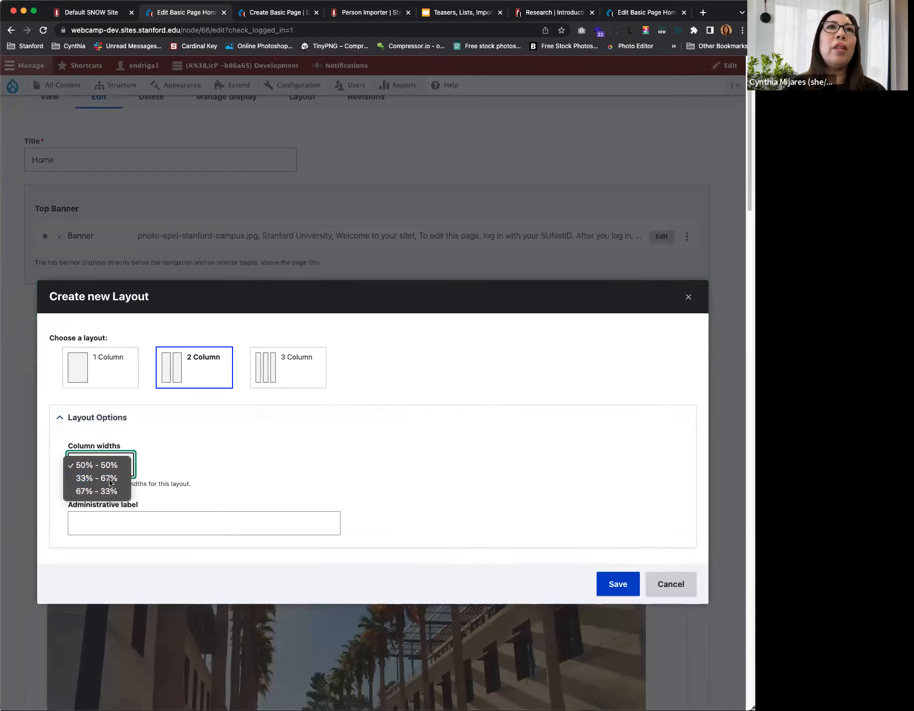
click(615, 585)
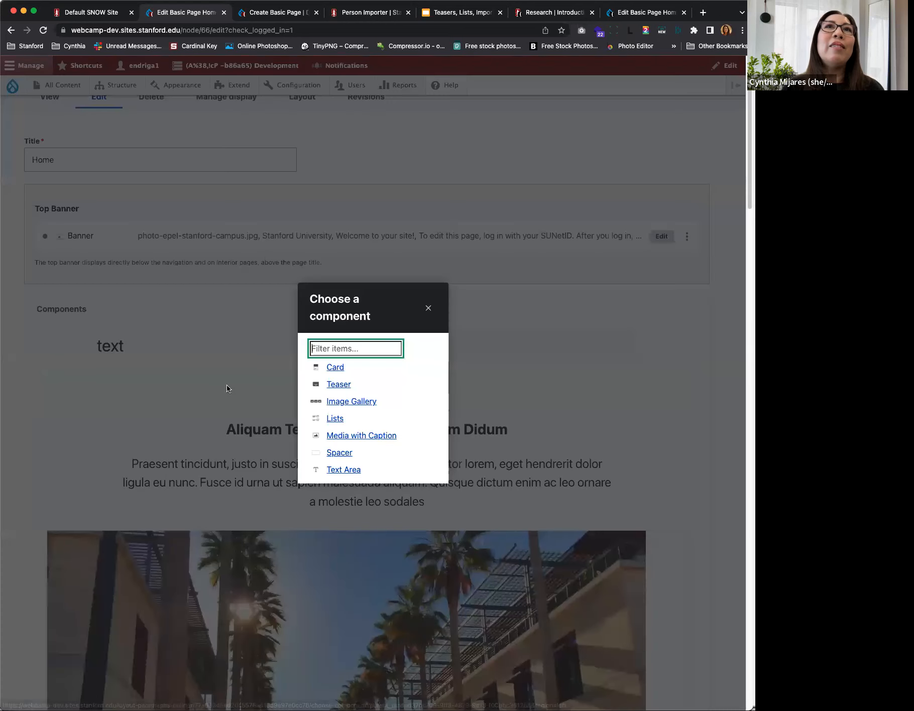
Step: Add a Text Area containing "text" to the left column of the new two-column section above "Aliquam Tempus Libero Orci Lorem Didum"
click(335, 470)
click(161, 377)
text(text)
click(625, 476)
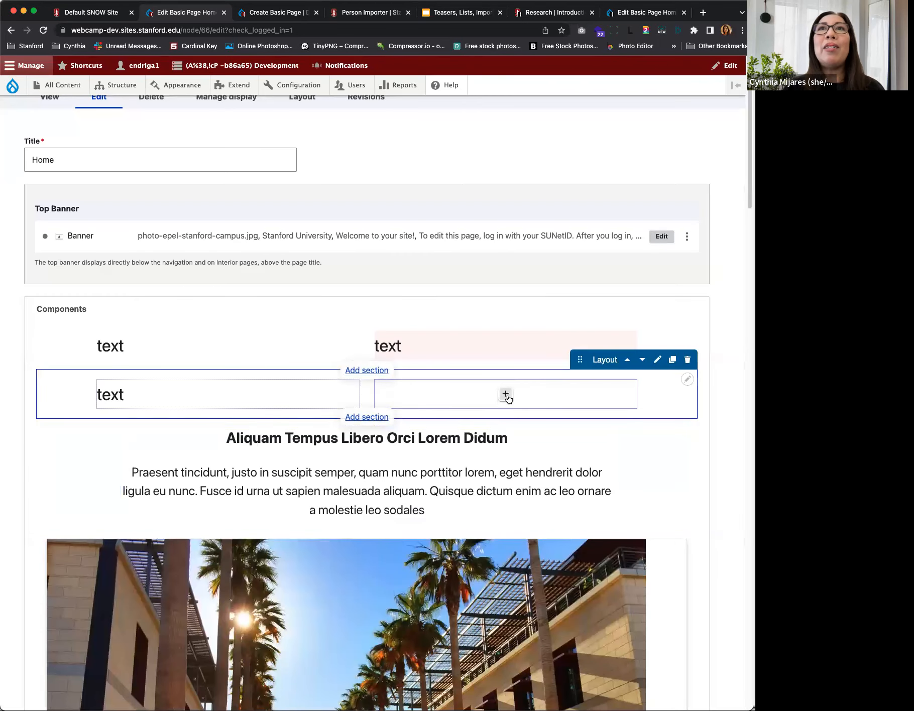
Step: Add a Text Area containing "text" to the right column of the same new two-column section
click(507, 394)
click(337, 470)
click(261, 371)
text(text)
click(614, 478)
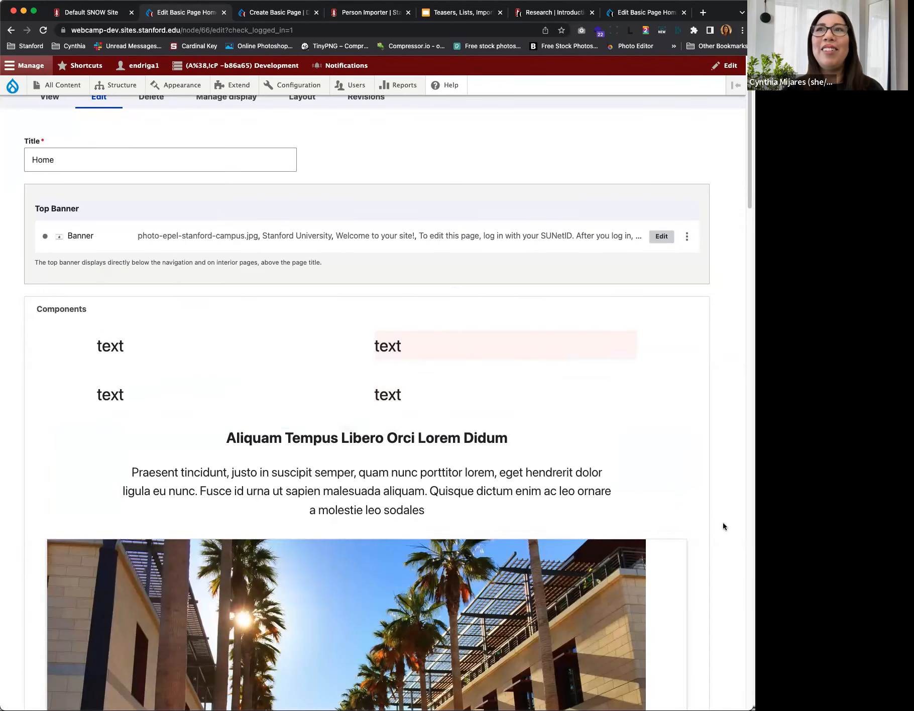
Step: Save the Home page with its new sections and components
scroll(689, 492, down, 2)
scroll(689, 492, down, 6)
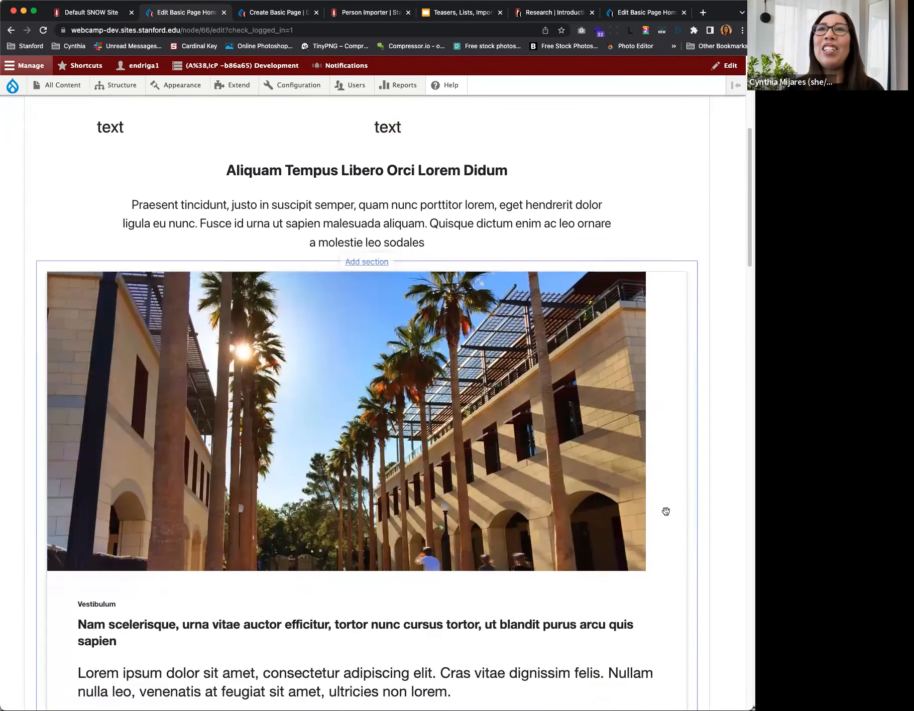
scroll(669, 560, down, 10)
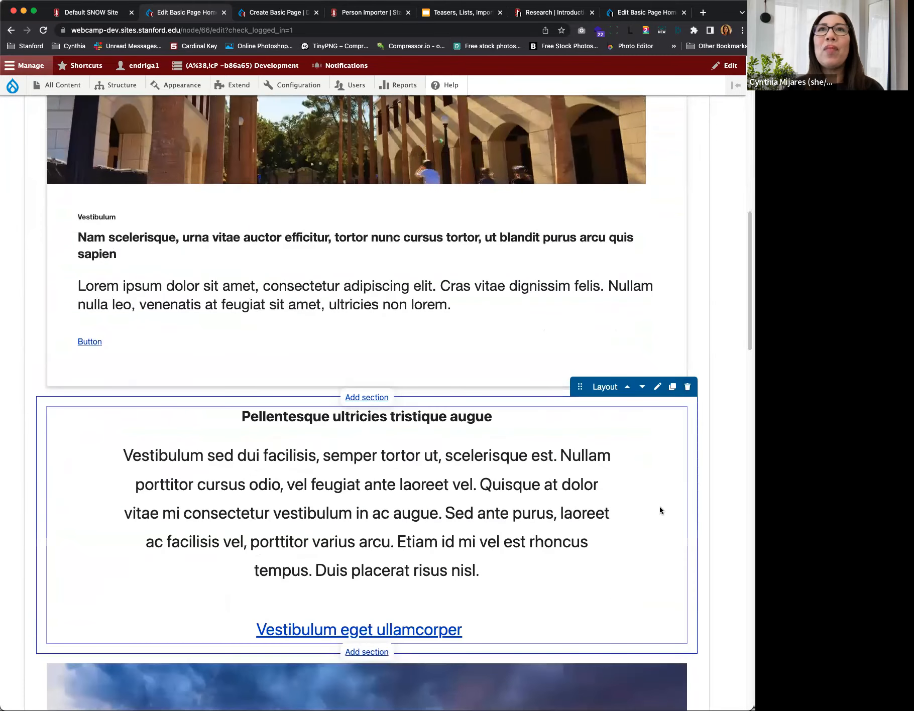
scroll(682, 464, down, 1)
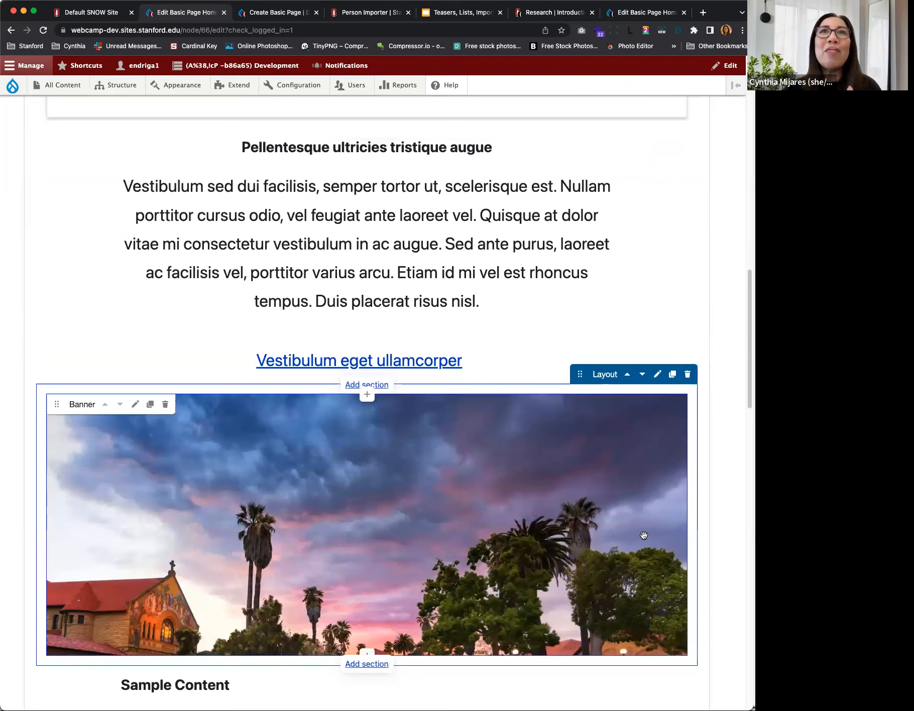
scroll(636, 551, down, 3)
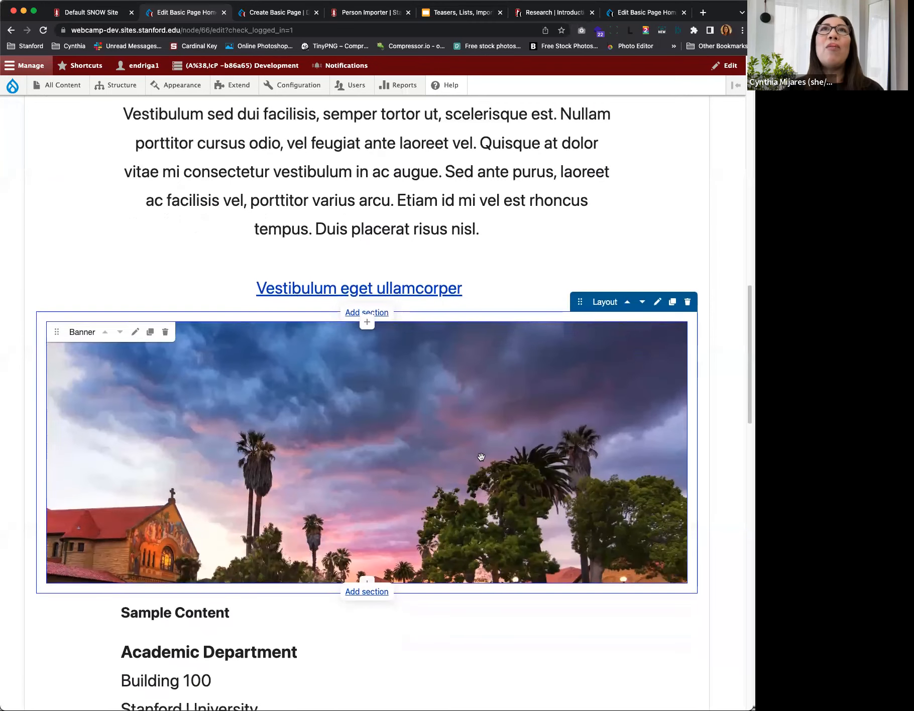
scroll(492, 554, up, 10)
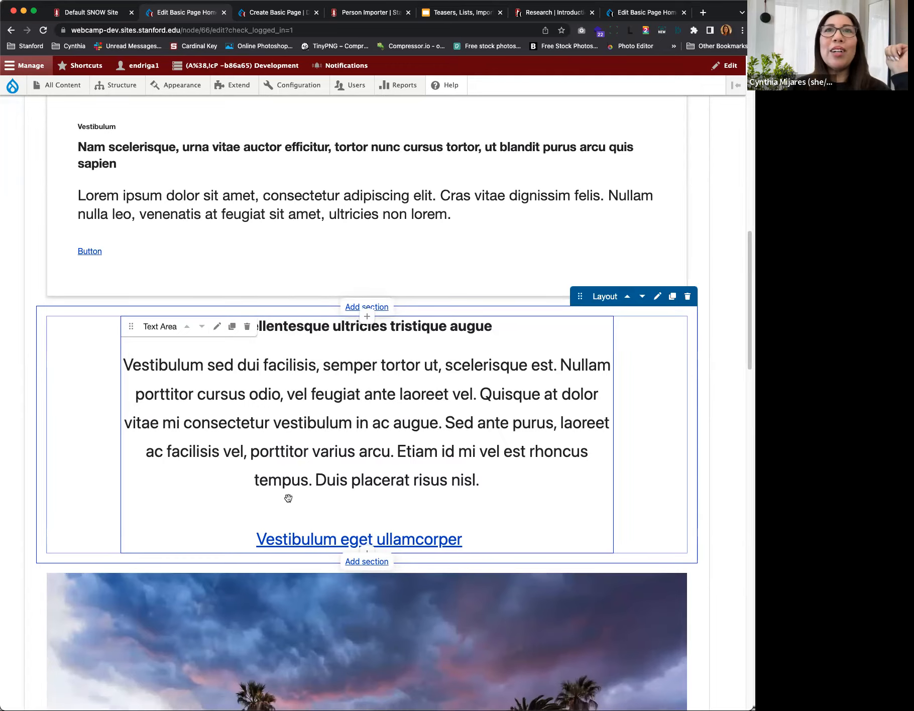
scroll(288, 498, down, 5)
scroll(262, 557, down, 9)
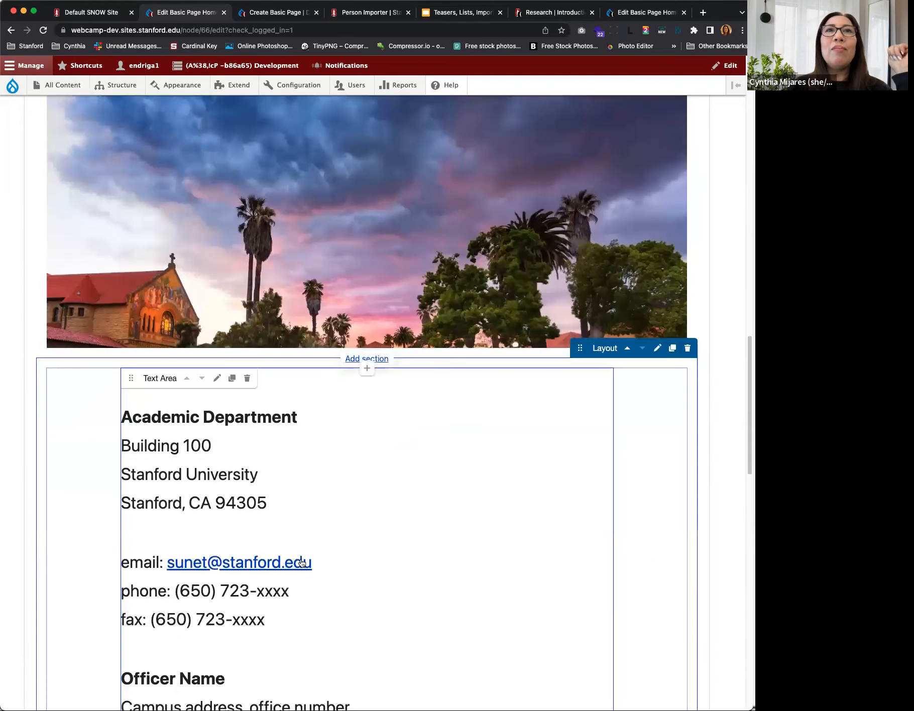
scroll(302, 538, down, 9)
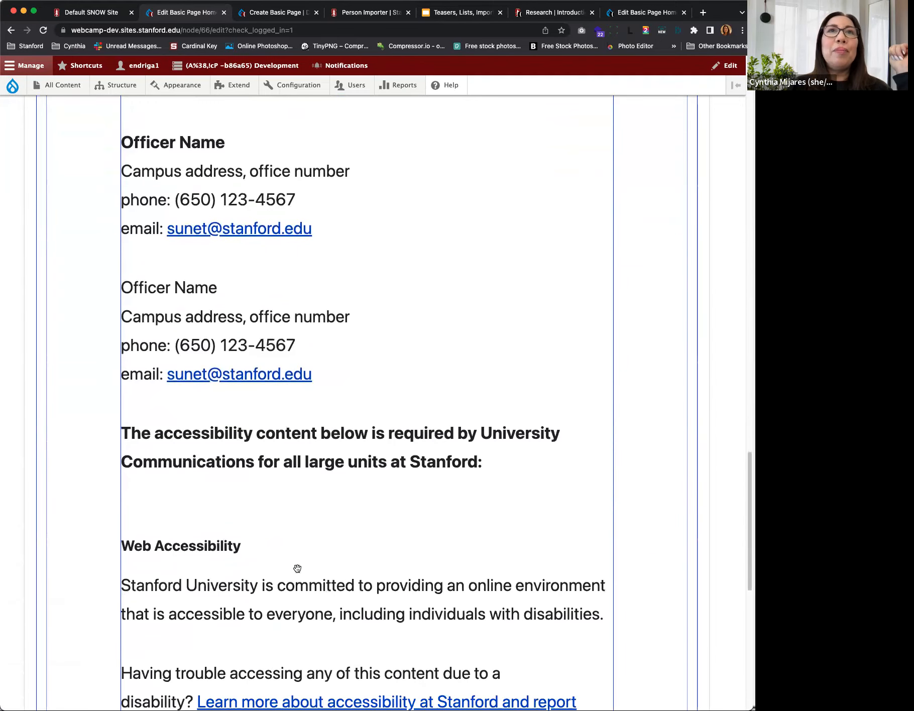
scroll(295, 550, down, 5)
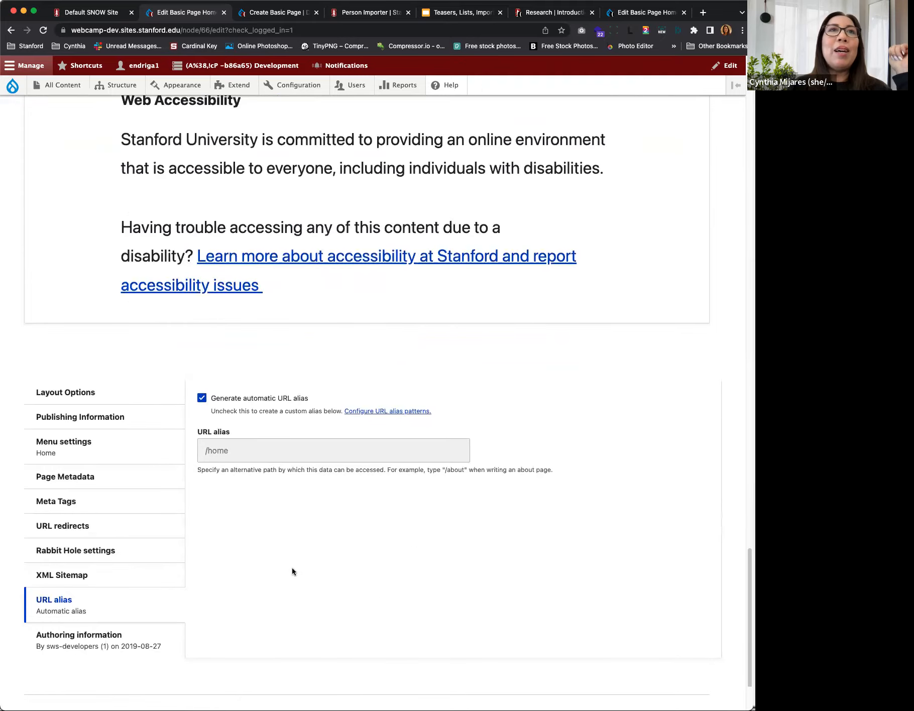
scroll(266, 532, down, 1)
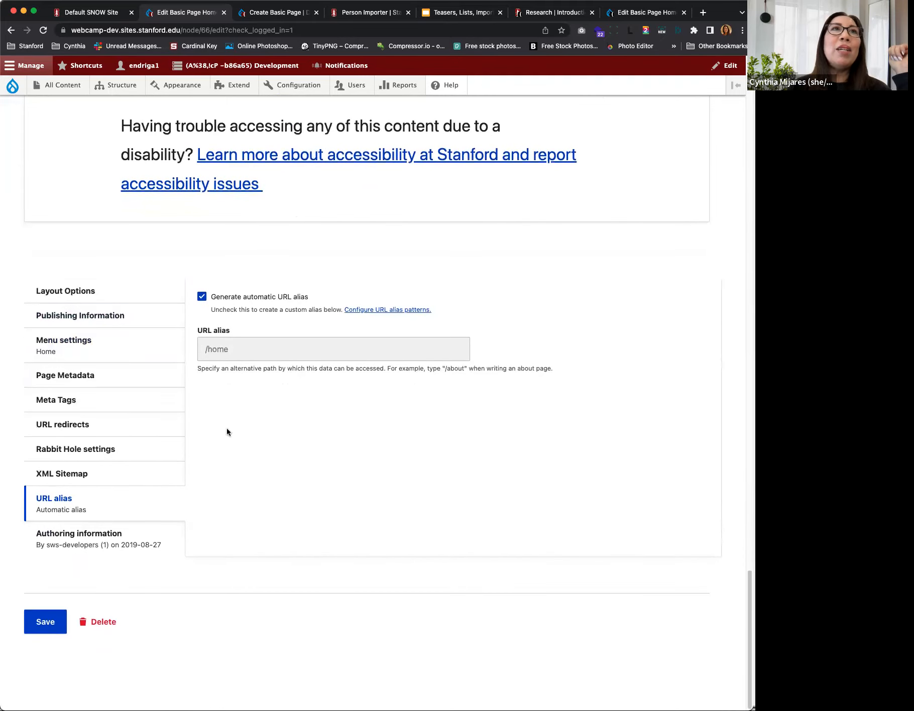
click(45, 621)
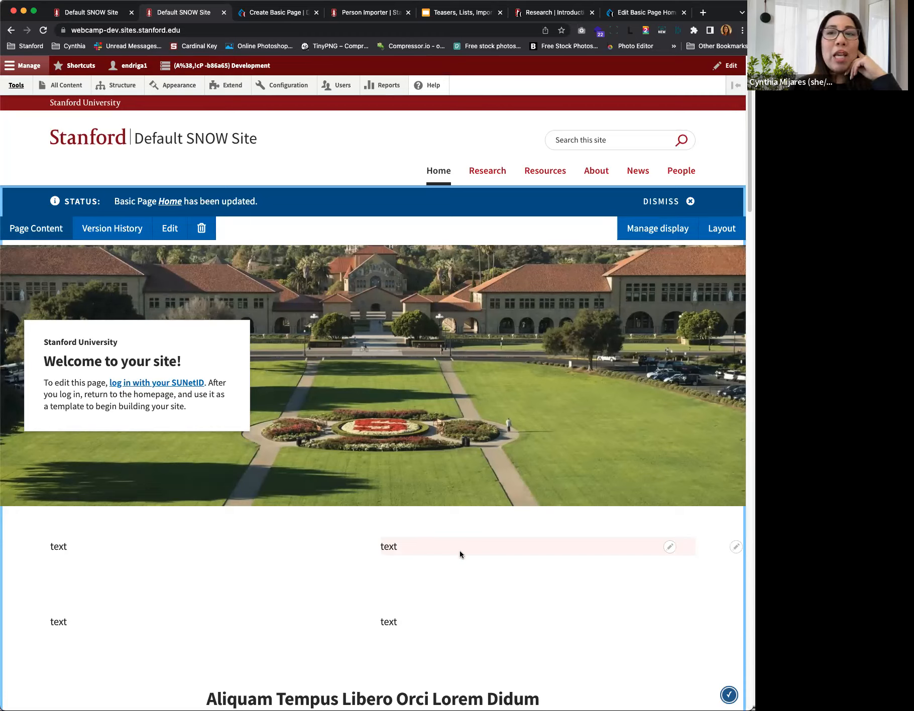
Step: Review the text sections on the saved home page and open the first section's left-column text component for editing
scroll(451, 590, down, 1)
scroll(451, 590, down, 3)
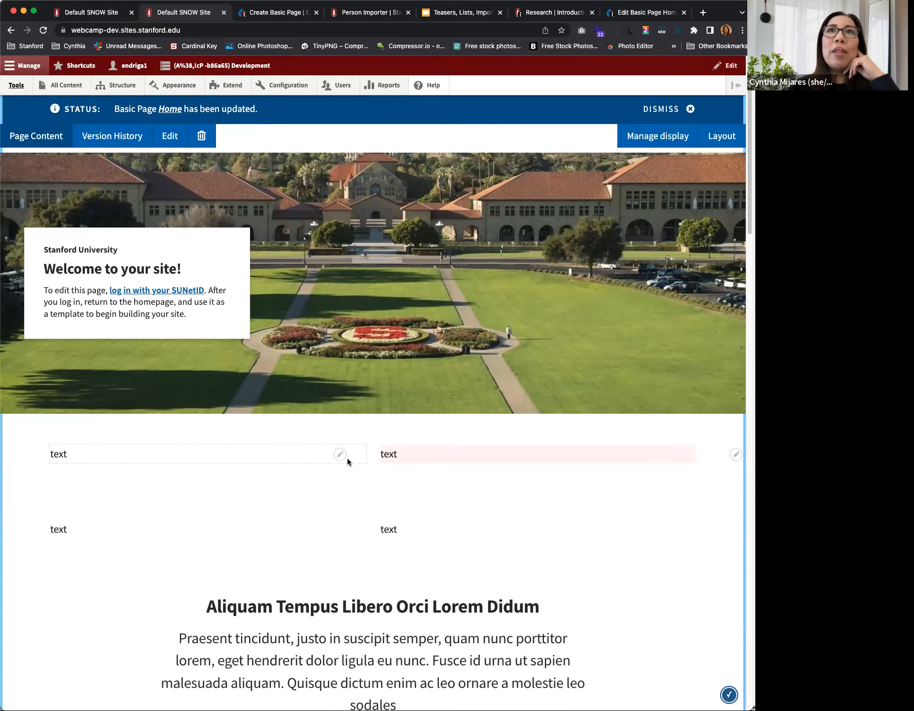
scroll(539, 540, down, 3)
scroll(551, 488, down, 2)
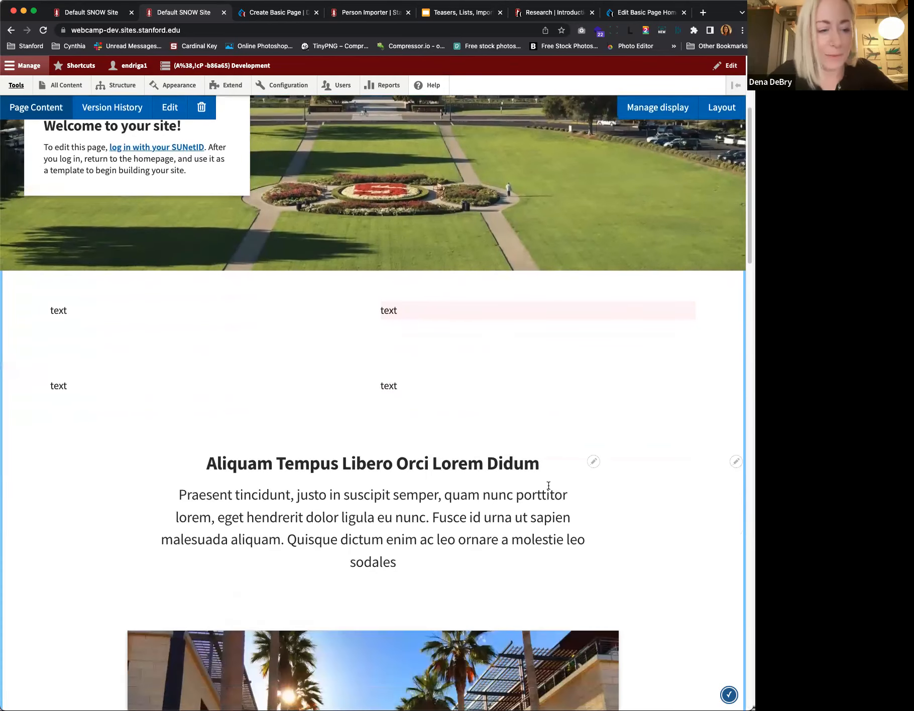
scroll(557, 494, up, 3)
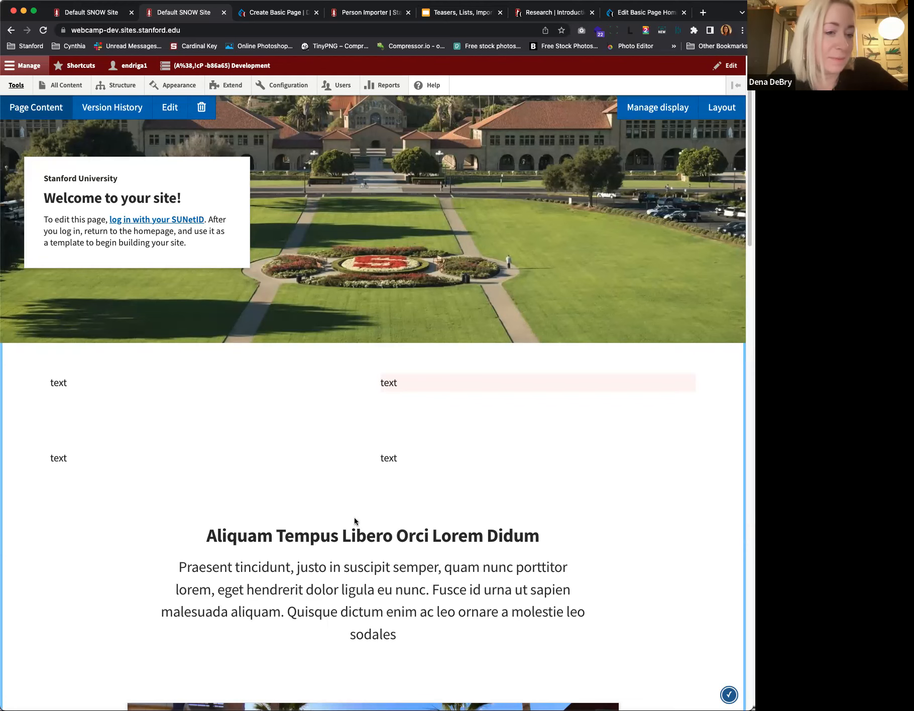
scroll(357, 502, up, 2)
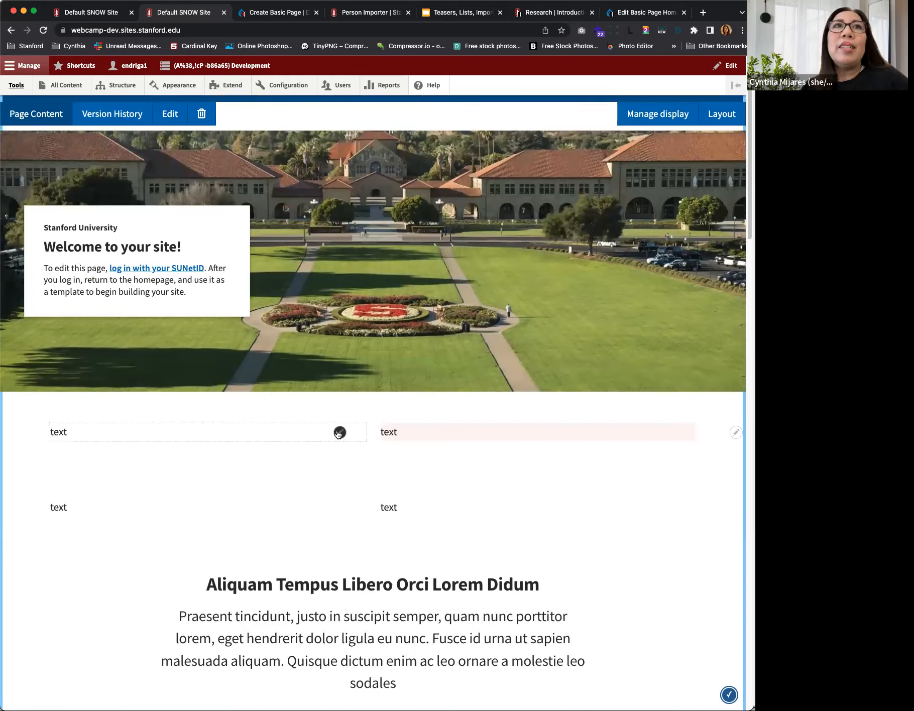
click(339, 432)
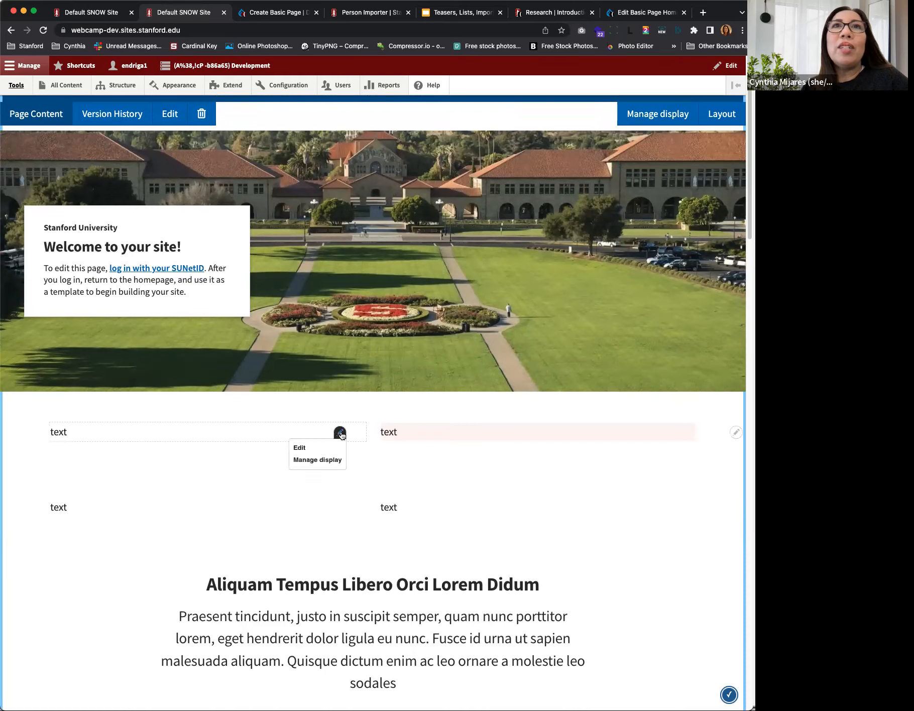
click(301, 447)
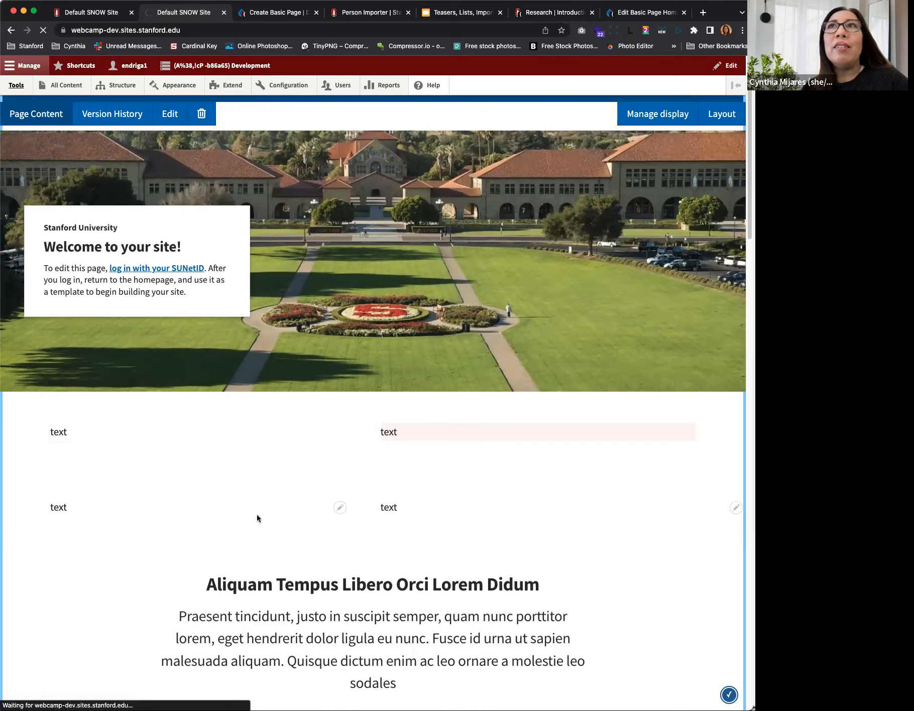